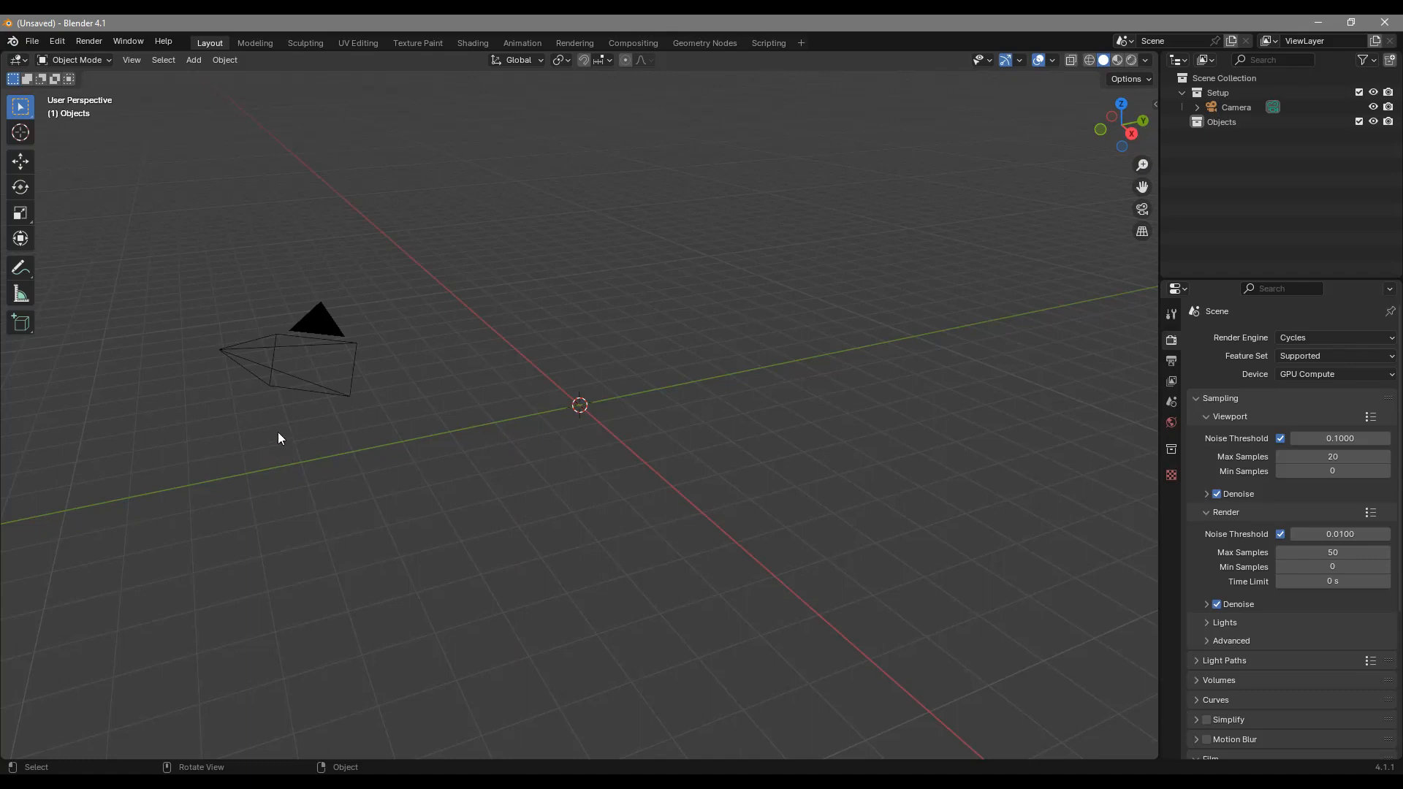
Search the add-on preferences for "sun" to check that the Lighting: Sun Position add-on is enabled.
{"action": "left_click", "coordinate": [60, 41]}
{"action": "left_click", "coordinate": [102, 231]}
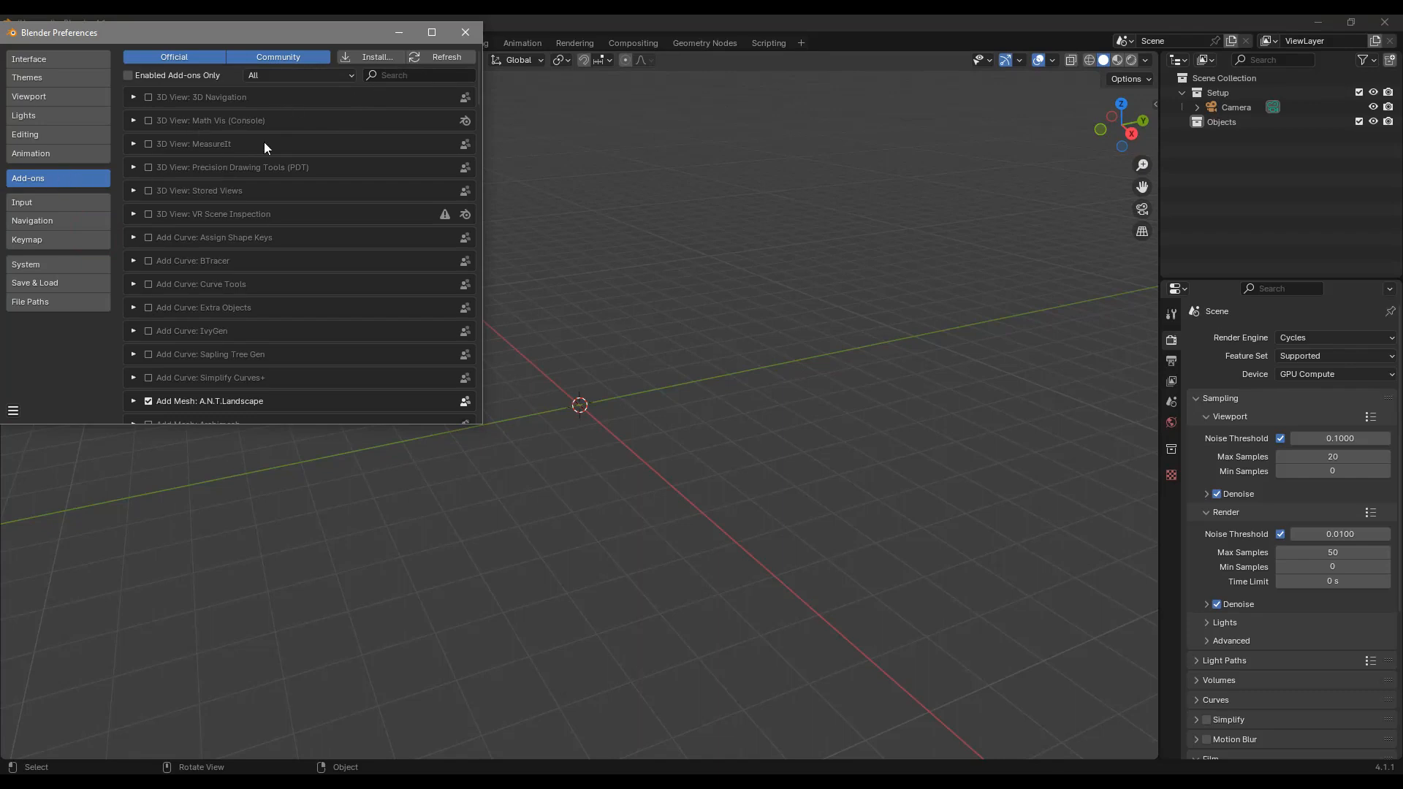
{"action": "left_click", "coordinate": [391, 76]}
{"action": "type", "text": "sun"}
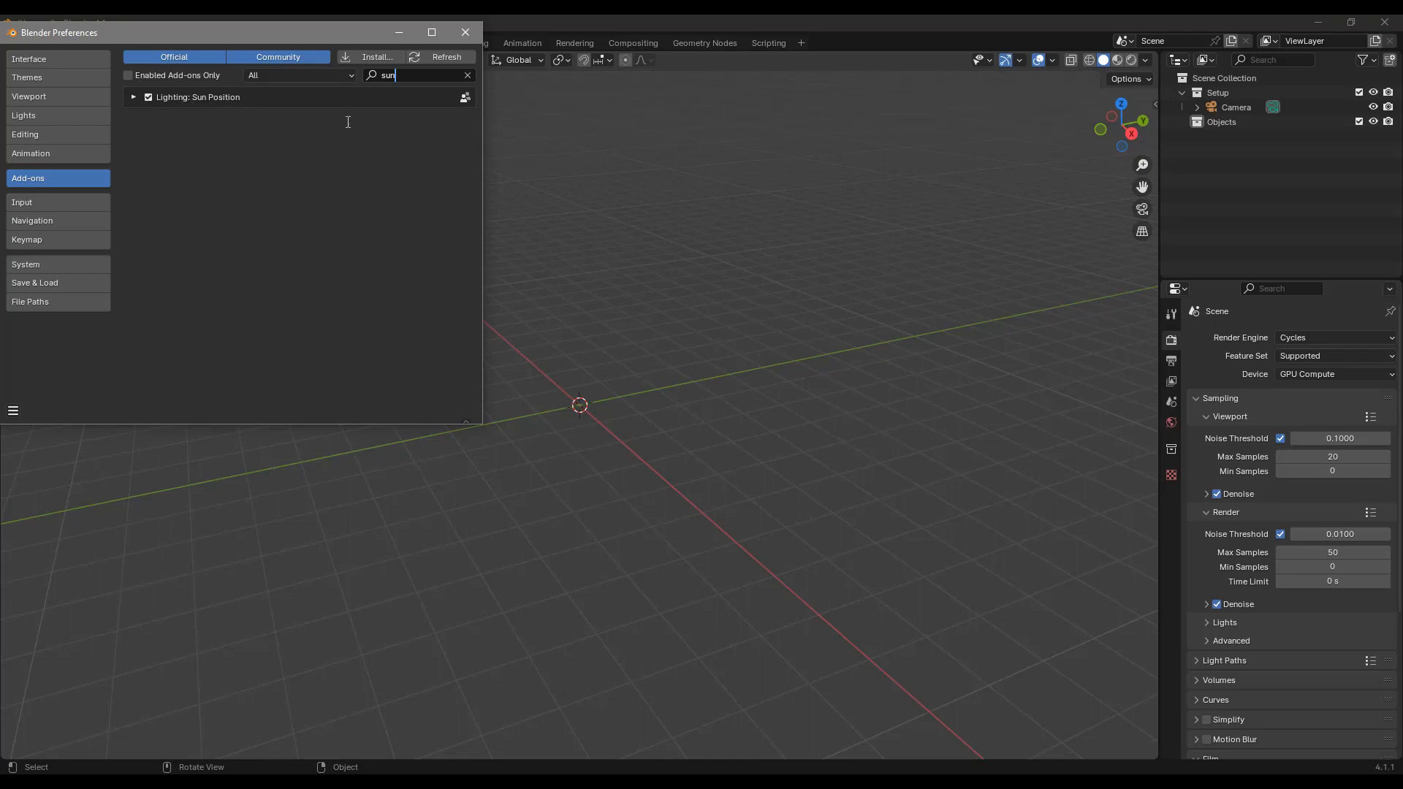
{"action": "left_click", "coordinate": [465, 32]}
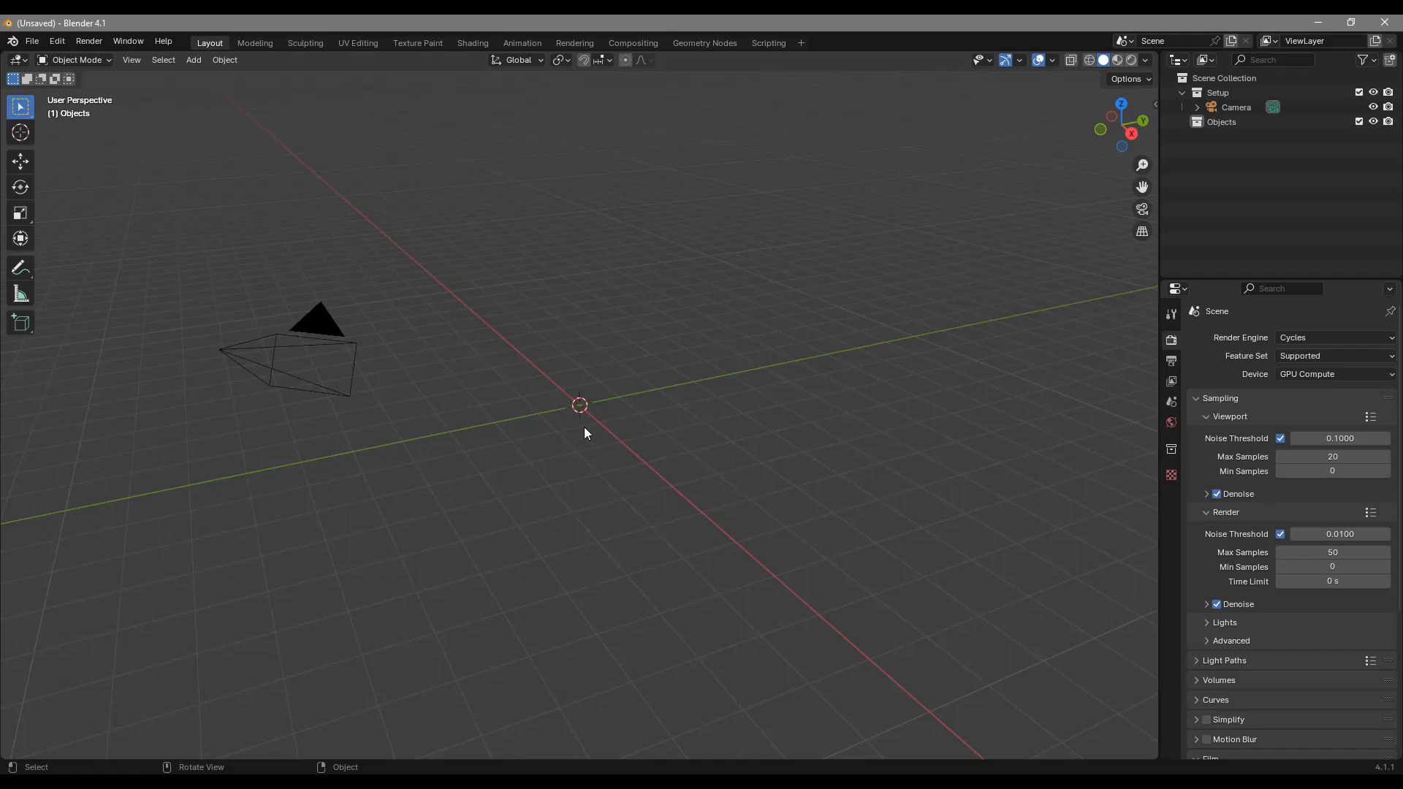
Add a plane at the origin, scale it up about 9.3 times as the ground, and apply its scale.
{"action": "middle_click_drag", "start_coordinate": [542, 415], "coordinate": [593, 387]}
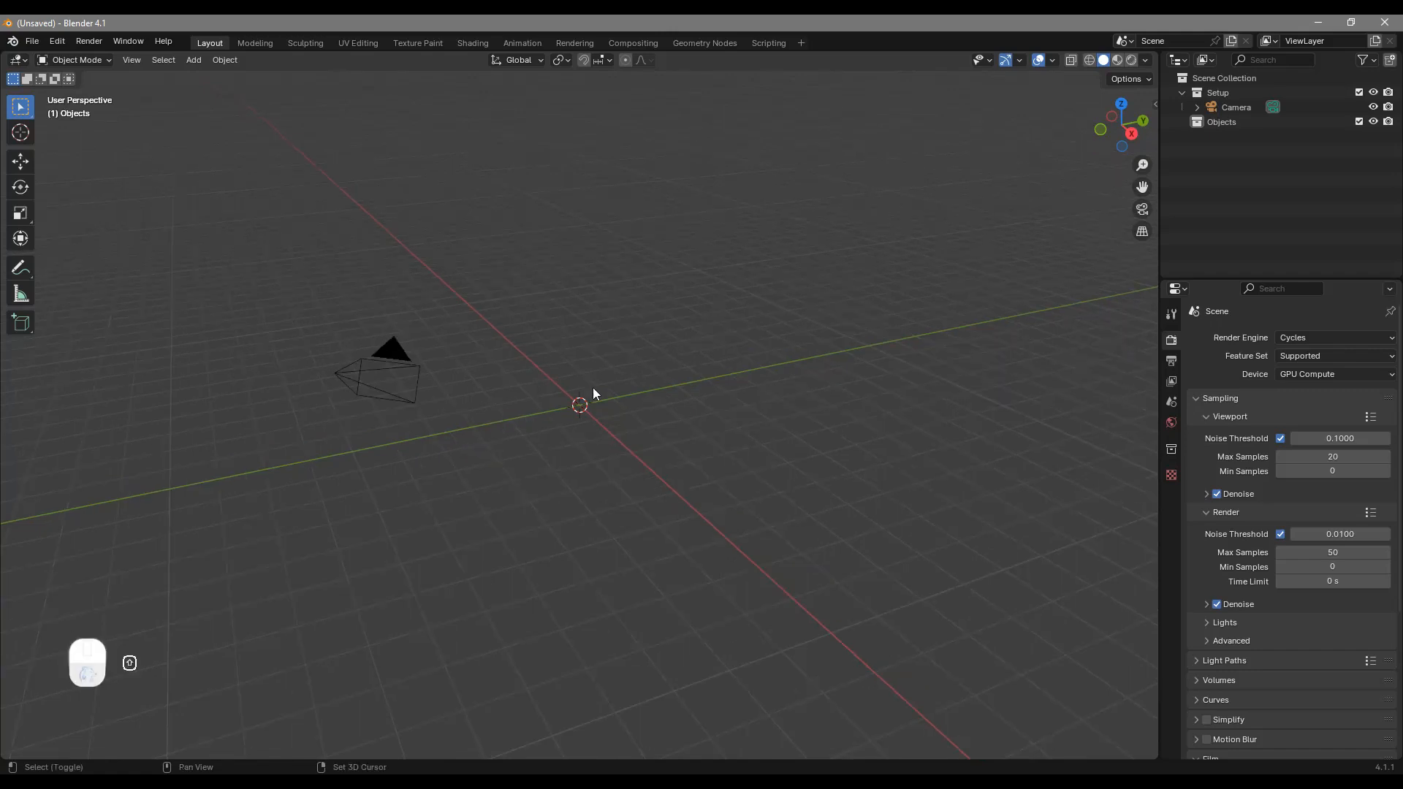
{"action": "key", "text": "shift+a"}
{"action": "mouse_move", "coordinate": [577, 407]}
{"action": "left_click", "coordinate": [652, 407]}
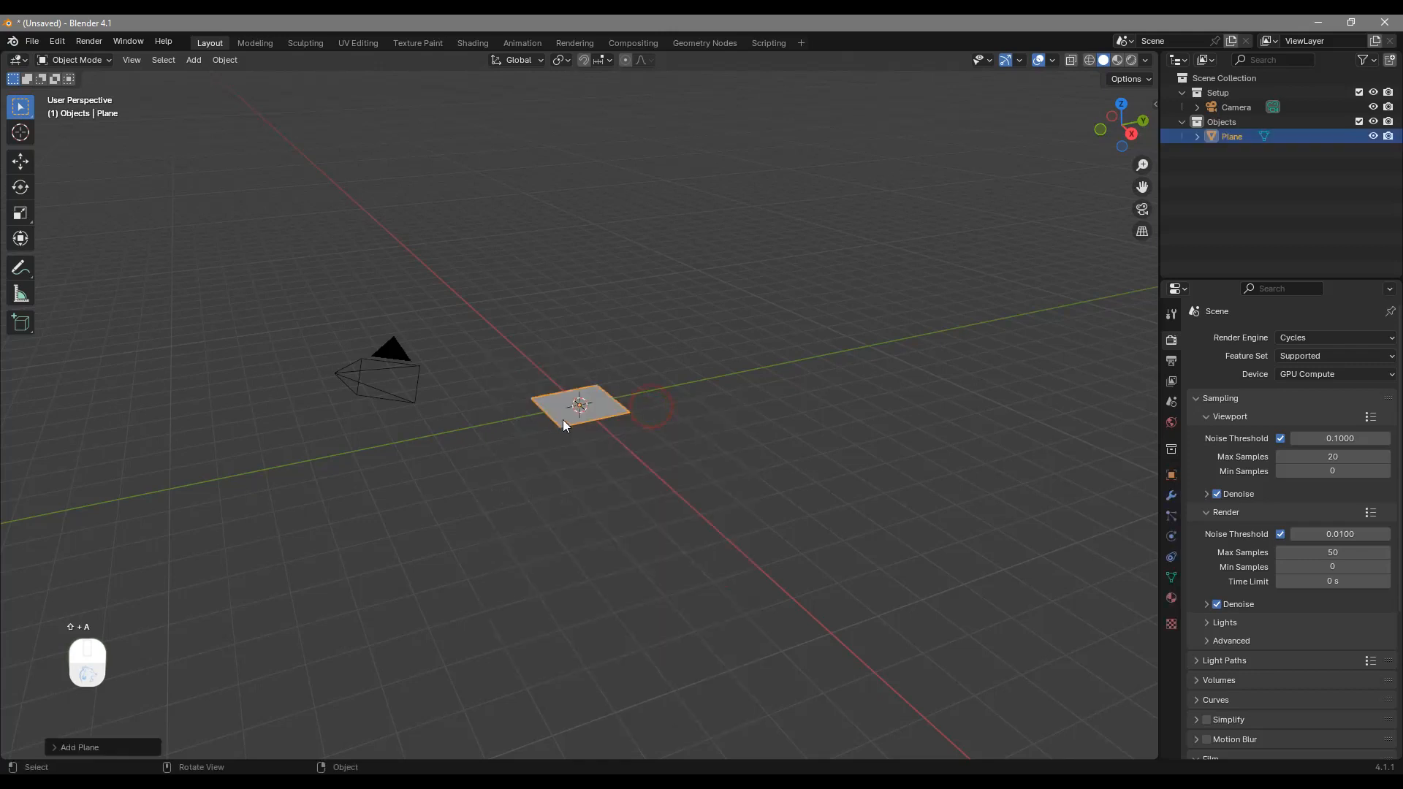
{"action": "key", "text": "s"}
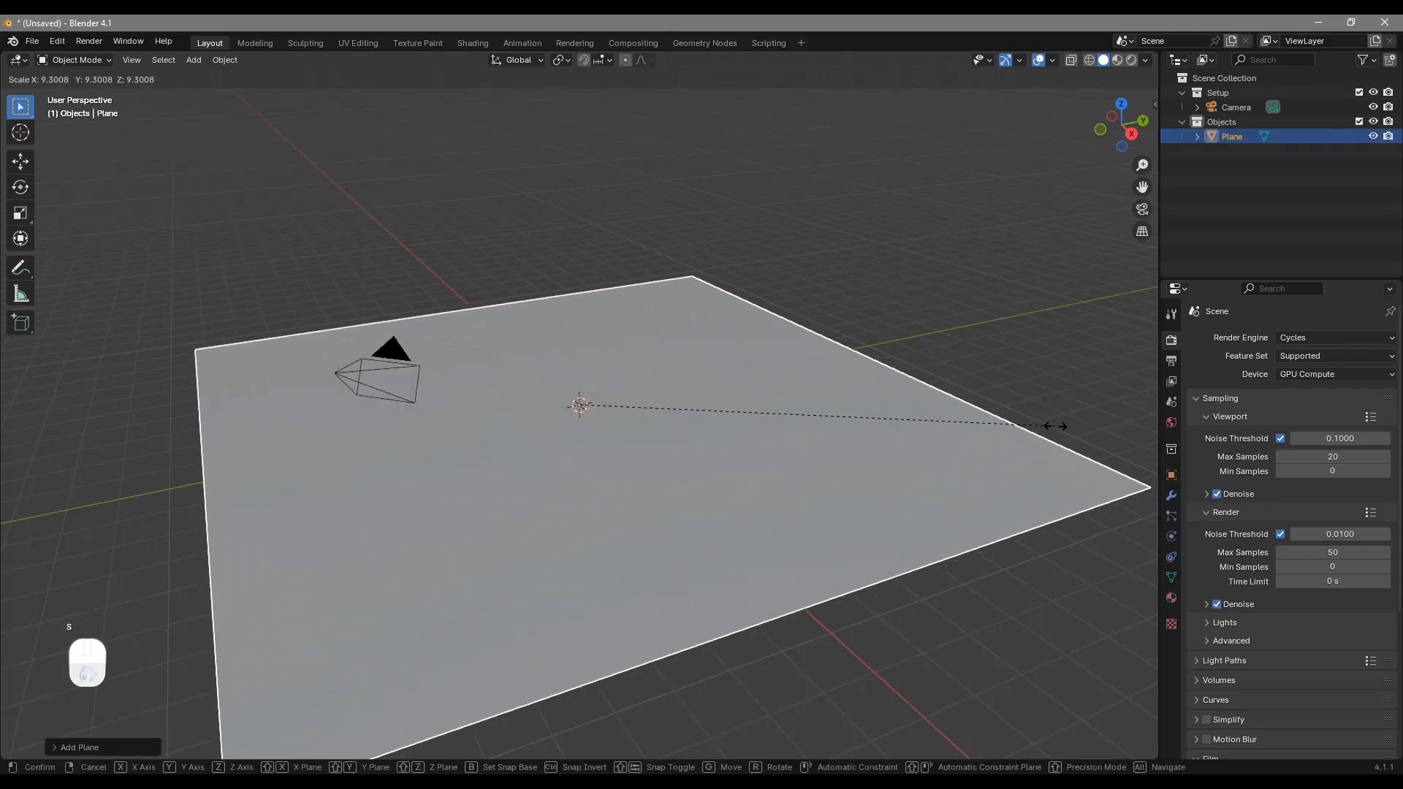
{"action": "left_click", "coordinate": [1056, 429]}
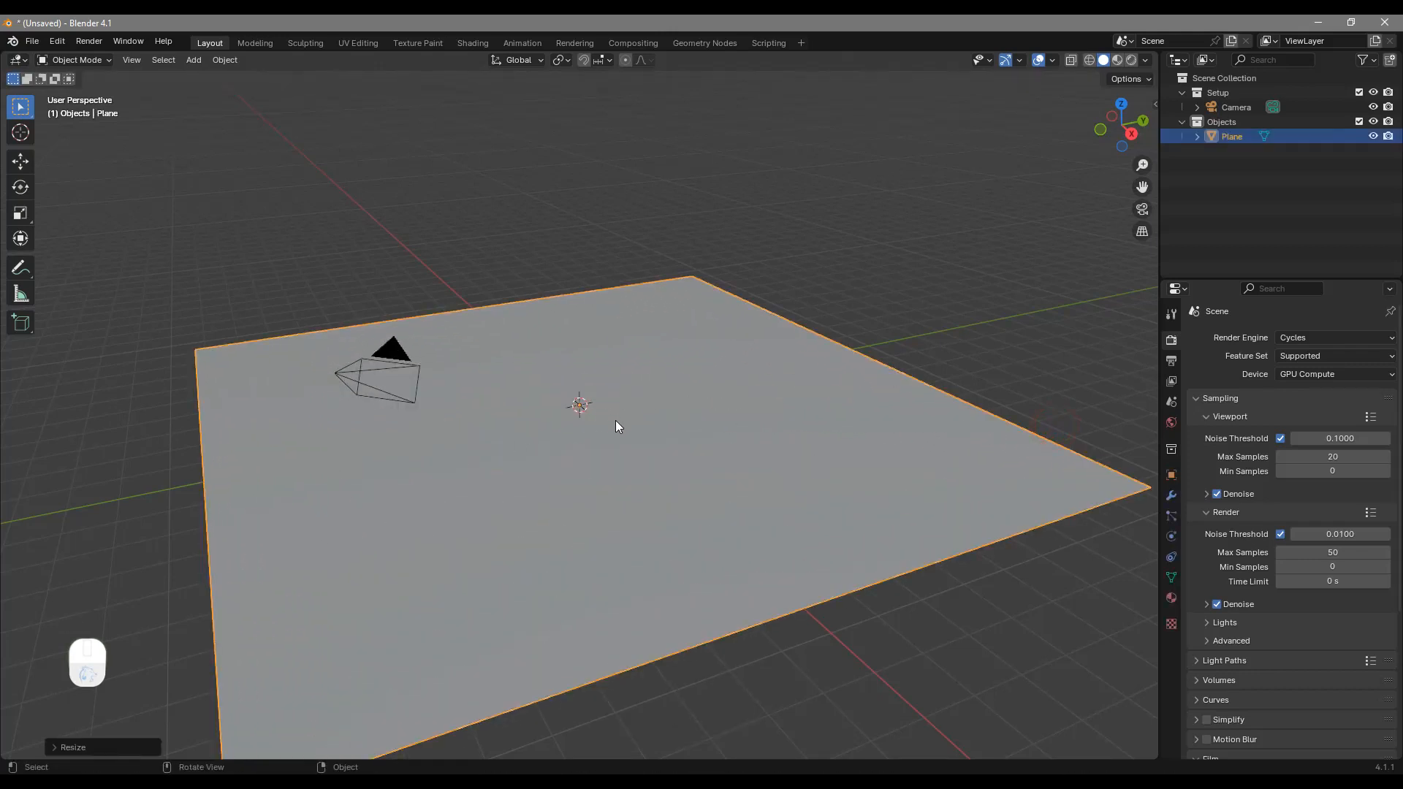
{"action": "key", "text": "ctrl+a"}
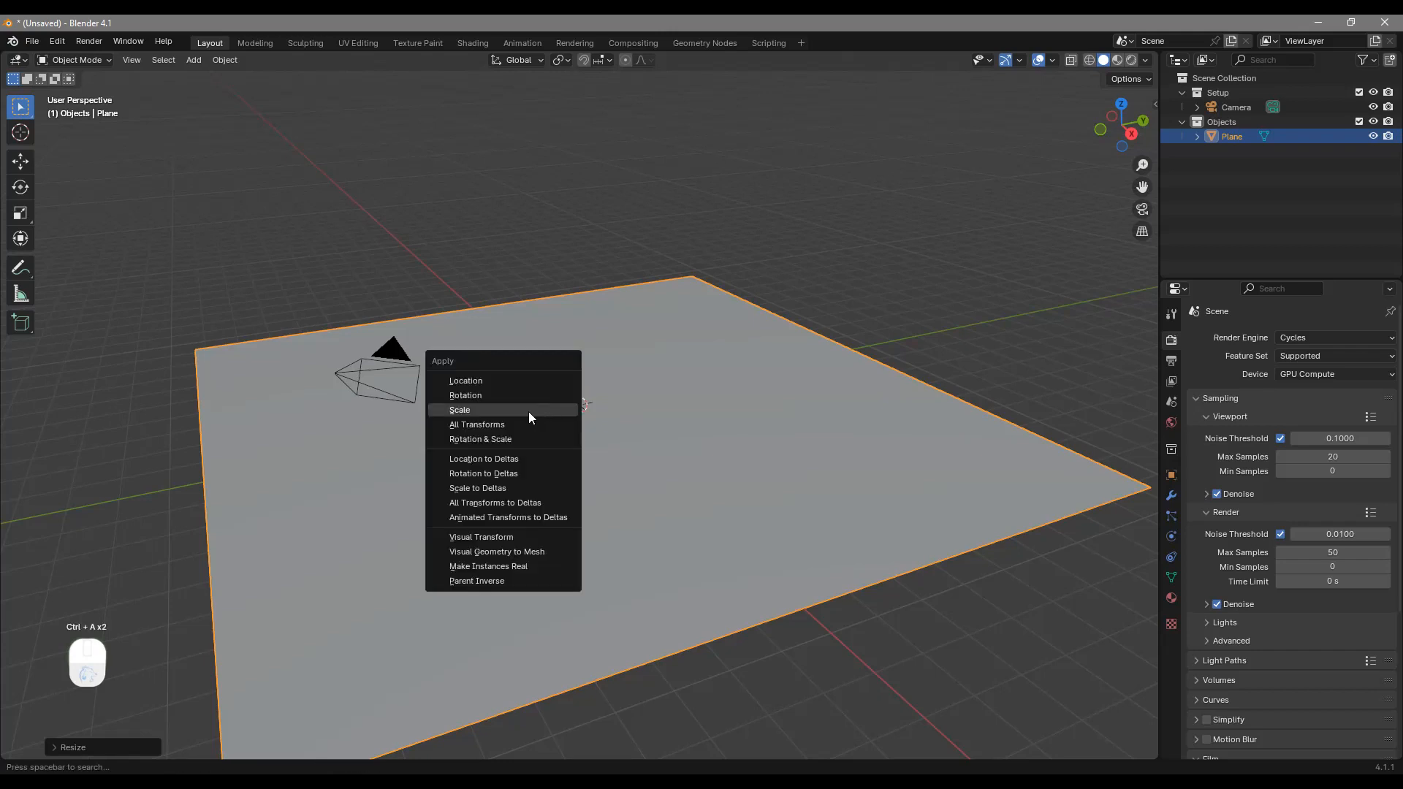
{"action": "left_click", "coordinate": [497, 410]}
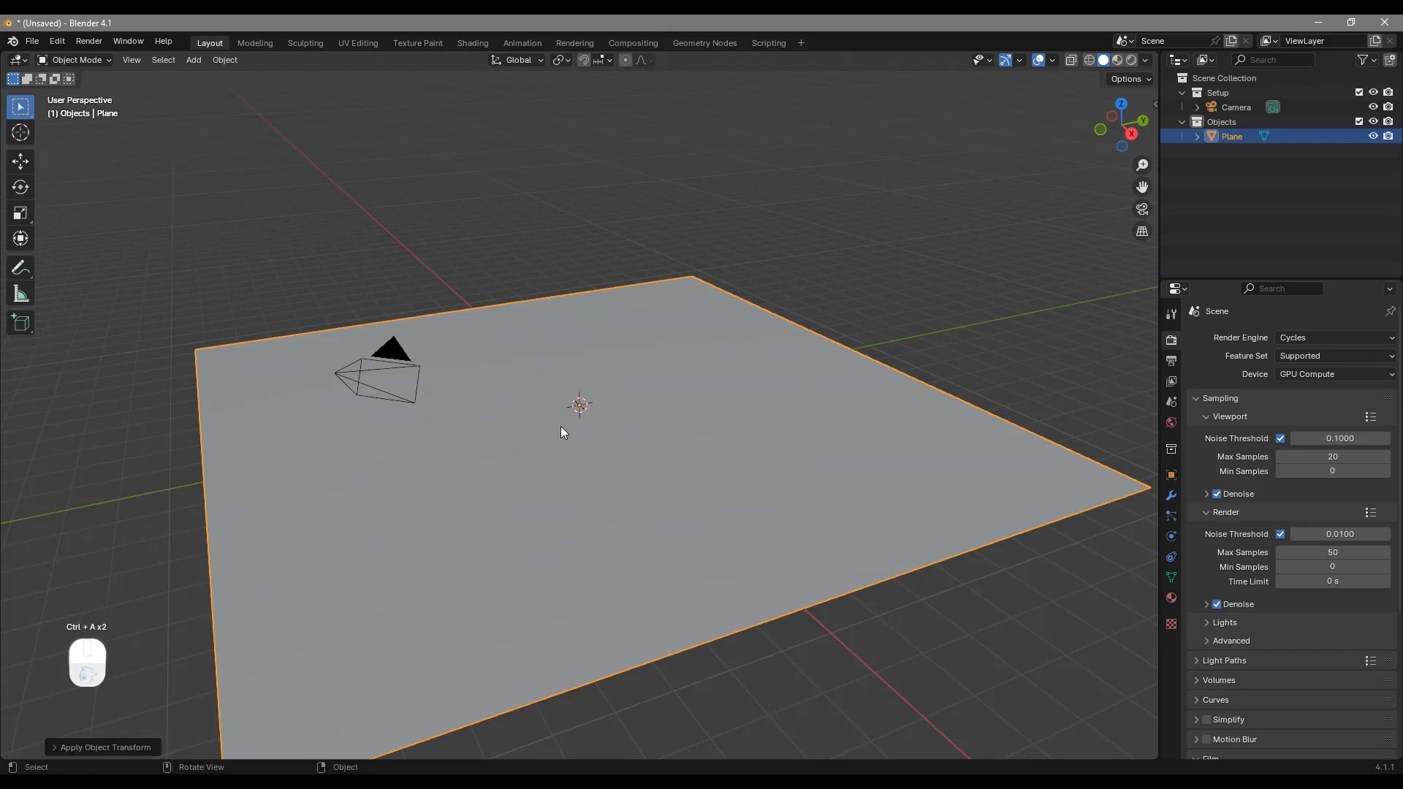
Add a cube, raise it 1 m along Z so it rests on the plane, and apply all its transforms.
{"action": "key", "text": "shift+a"}
{"action": "mouse_move", "coordinate": [551, 423]}
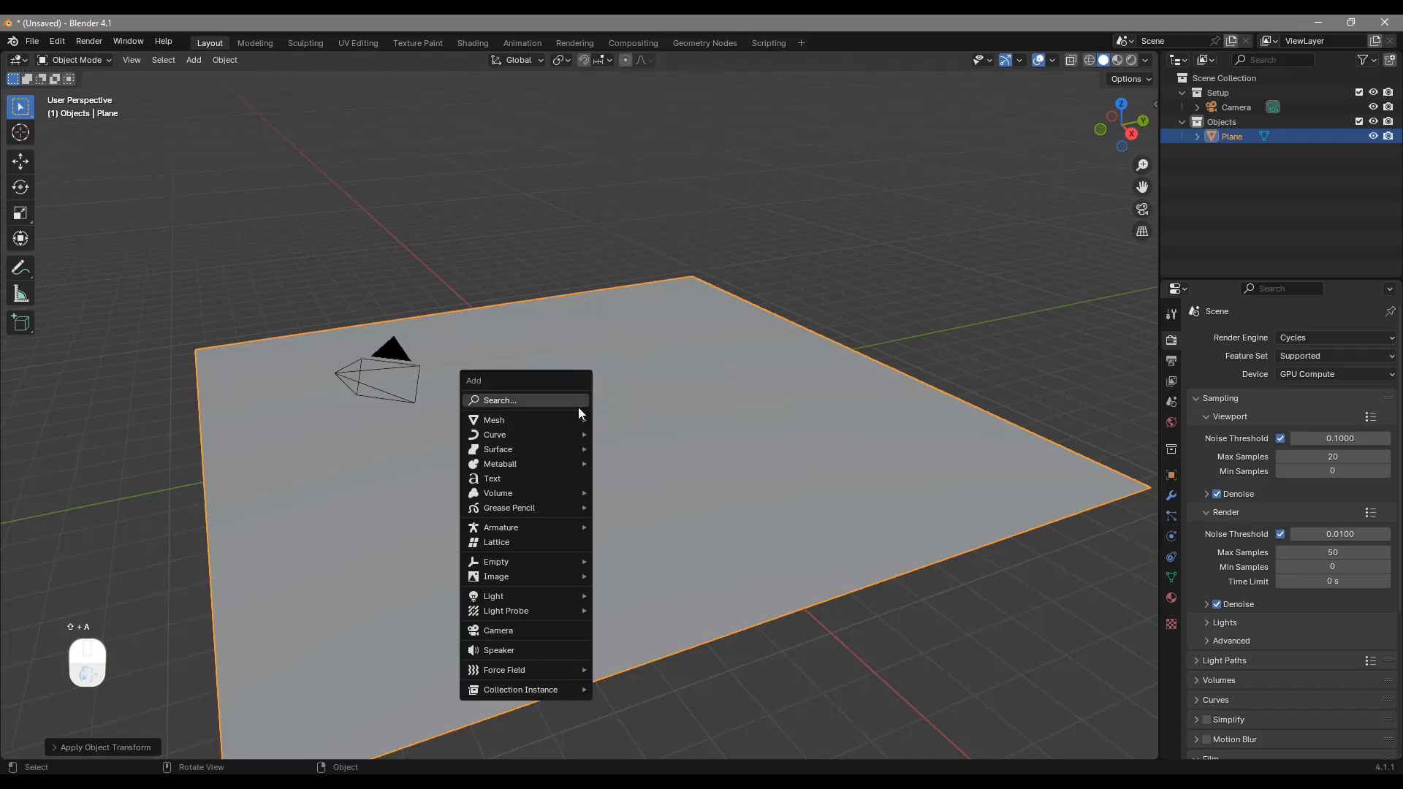
{"action": "left_click", "coordinate": [643, 106]}
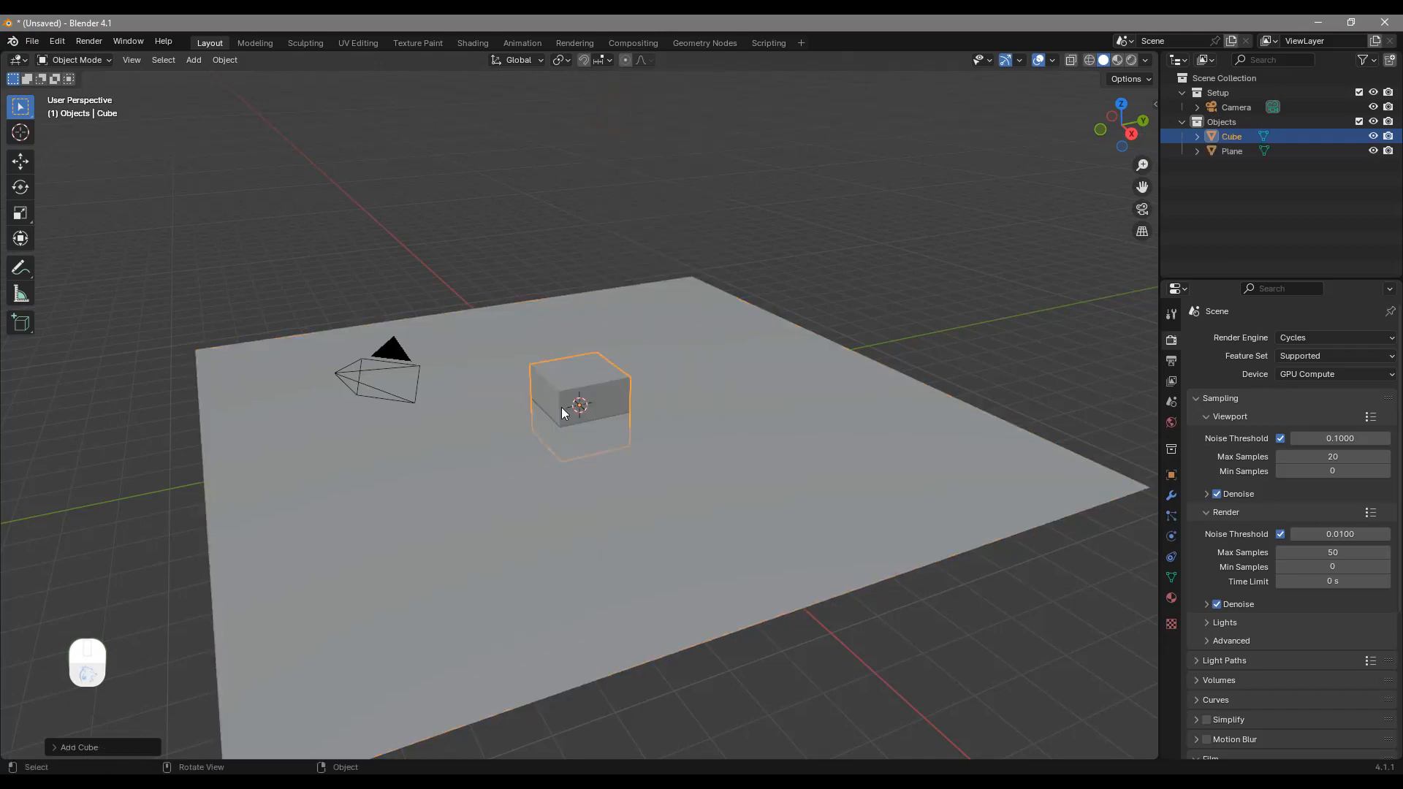
{"action": "key", "text": "g"}
{"action": "key", "text": "z"}
{"action": "key", "text": "1"}
{"action": "key", "text": "Return"}
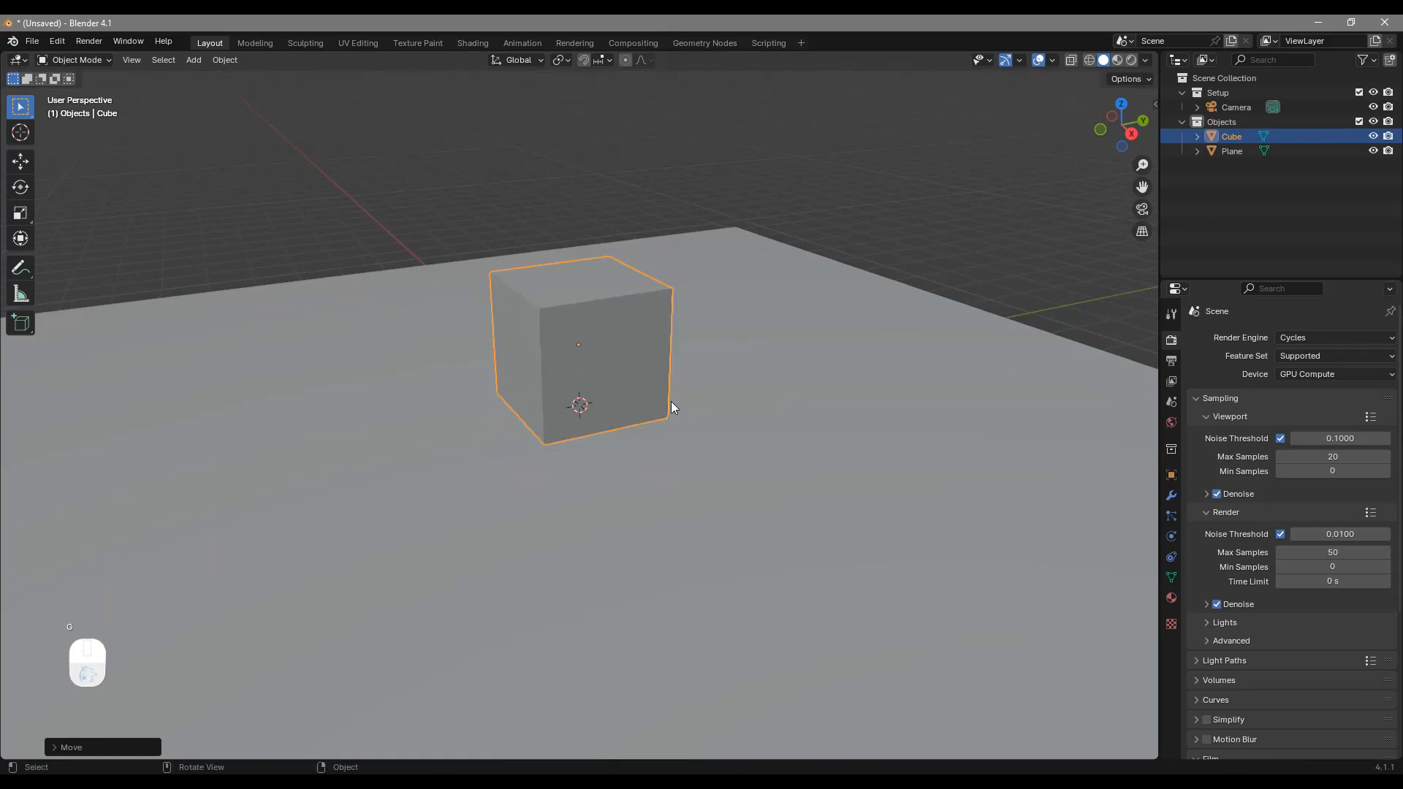
{"action": "key", "text": "ctrl+a"}
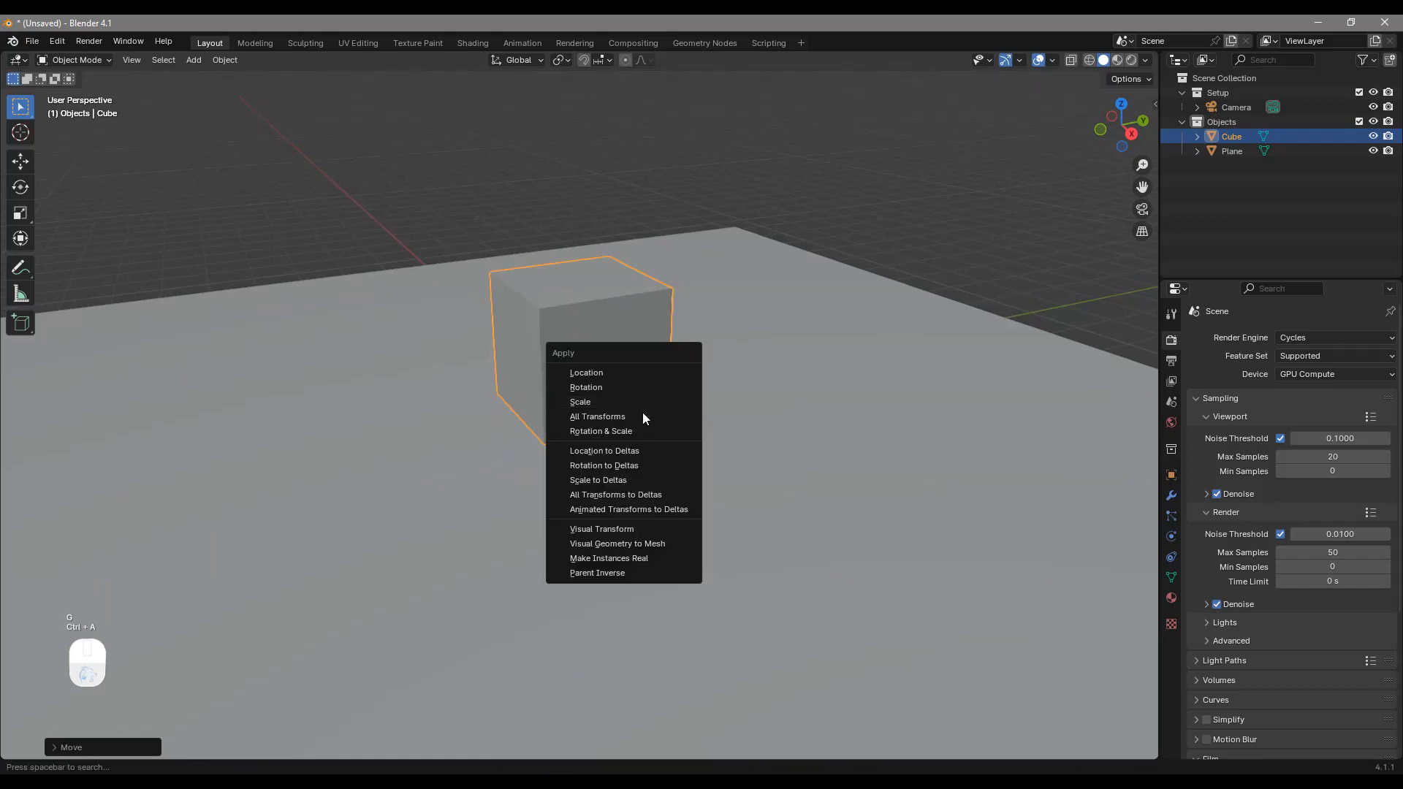
{"action": "left_click", "coordinate": [639, 415]}
Switch the 3D viewport to rendered shading with the cube and ground plane in view.
{"action": "middle_click_drag", "start_coordinate": [633, 453], "coordinate": [640, 415]}
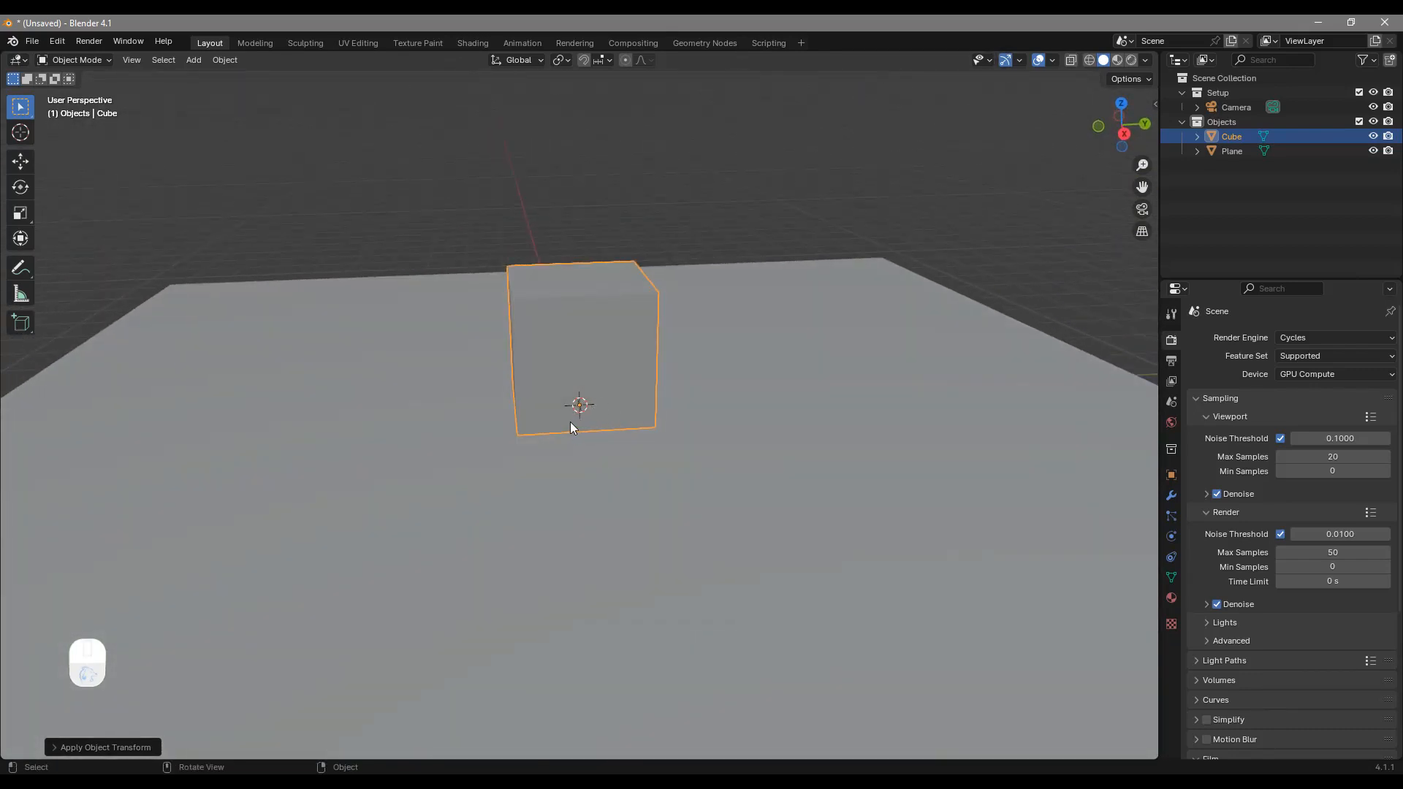
{"action": "middle_click_drag", "start_coordinate": [599, 415], "coordinate": [674, 395]}
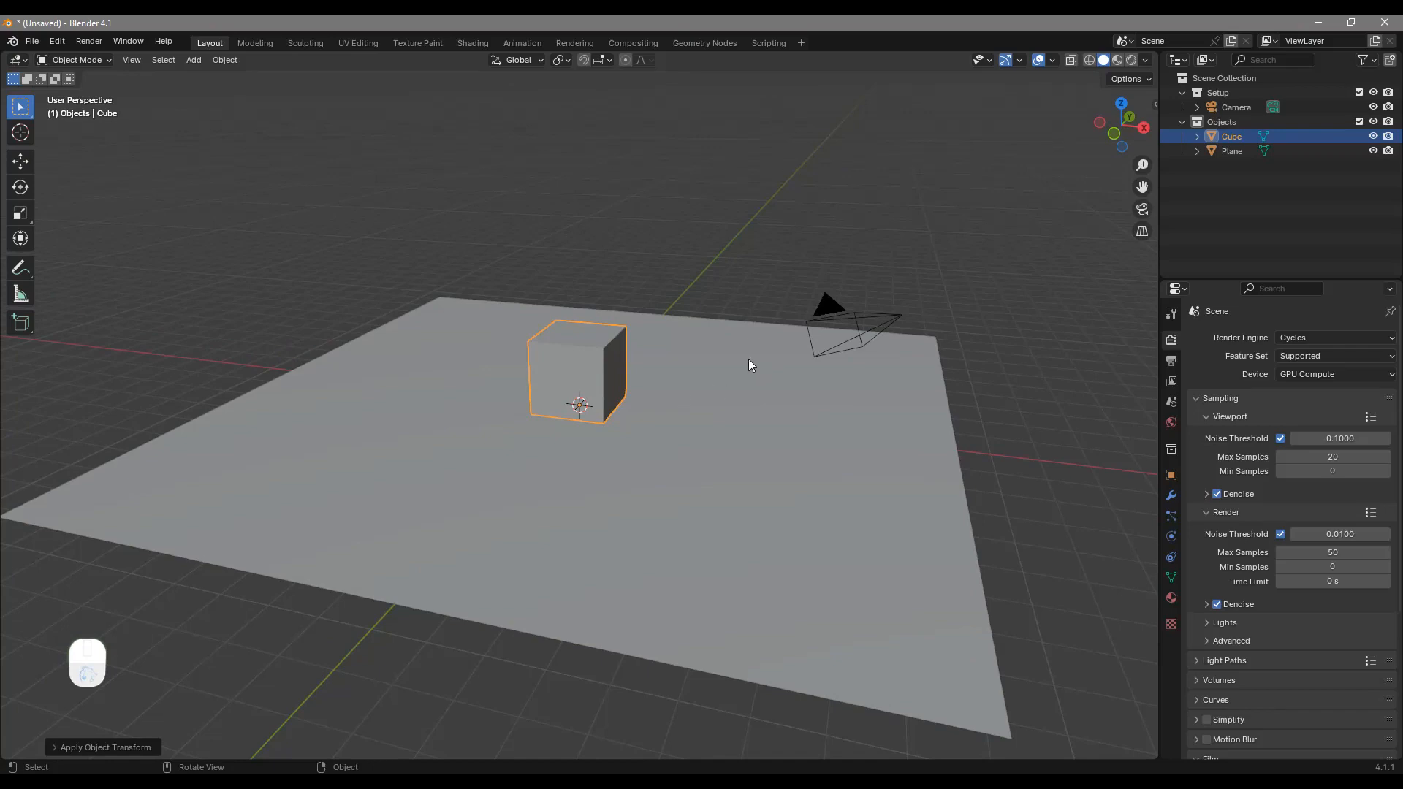
{"action": "left_click", "coordinate": [1136, 60]}
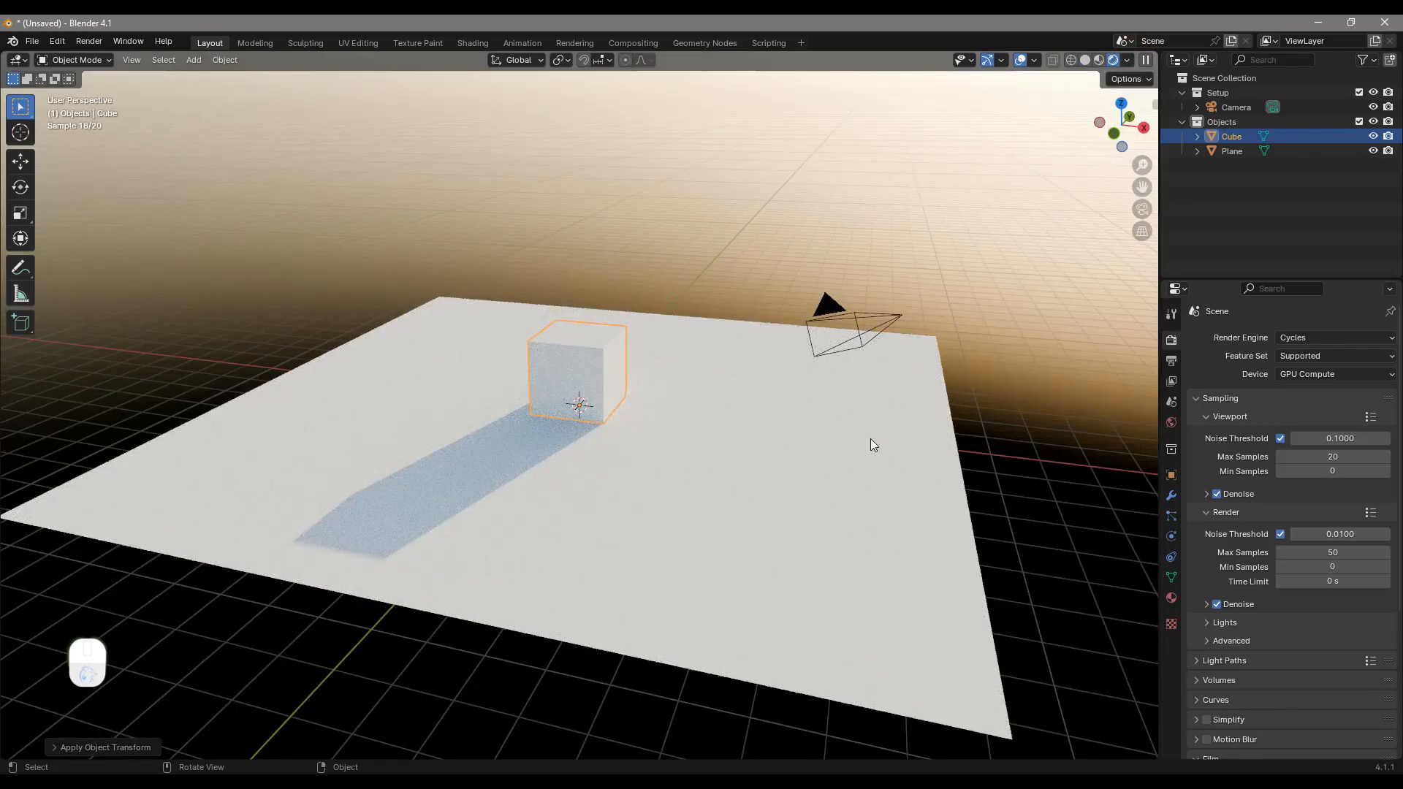
{"action": "mouse_move", "coordinate": [889, 252]}
{"action": "middle_mouse_down"}
{"action": "mouse_move", "coordinate": [819, 414]}
{"action": "mouse_move", "coordinate": [834, 416]}
{"action": "mouse_move", "coordinate": [808, 438]}
{"action": "middle_mouse_up"}
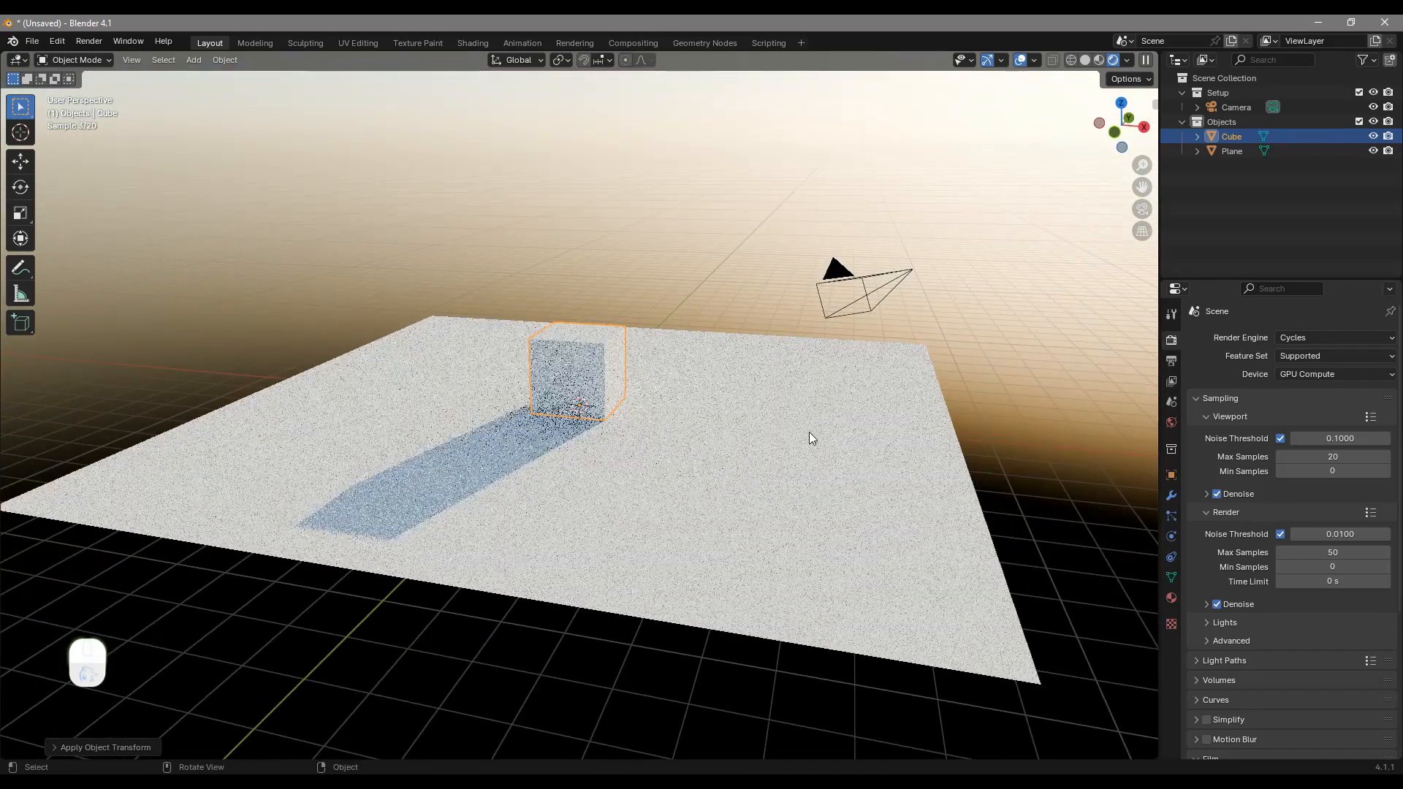
Replace the world's Sky Texture with an Environment Texture using the image derelict_overpass_4k.exr.
{"action": "left_click", "coordinate": [1172, 423]}
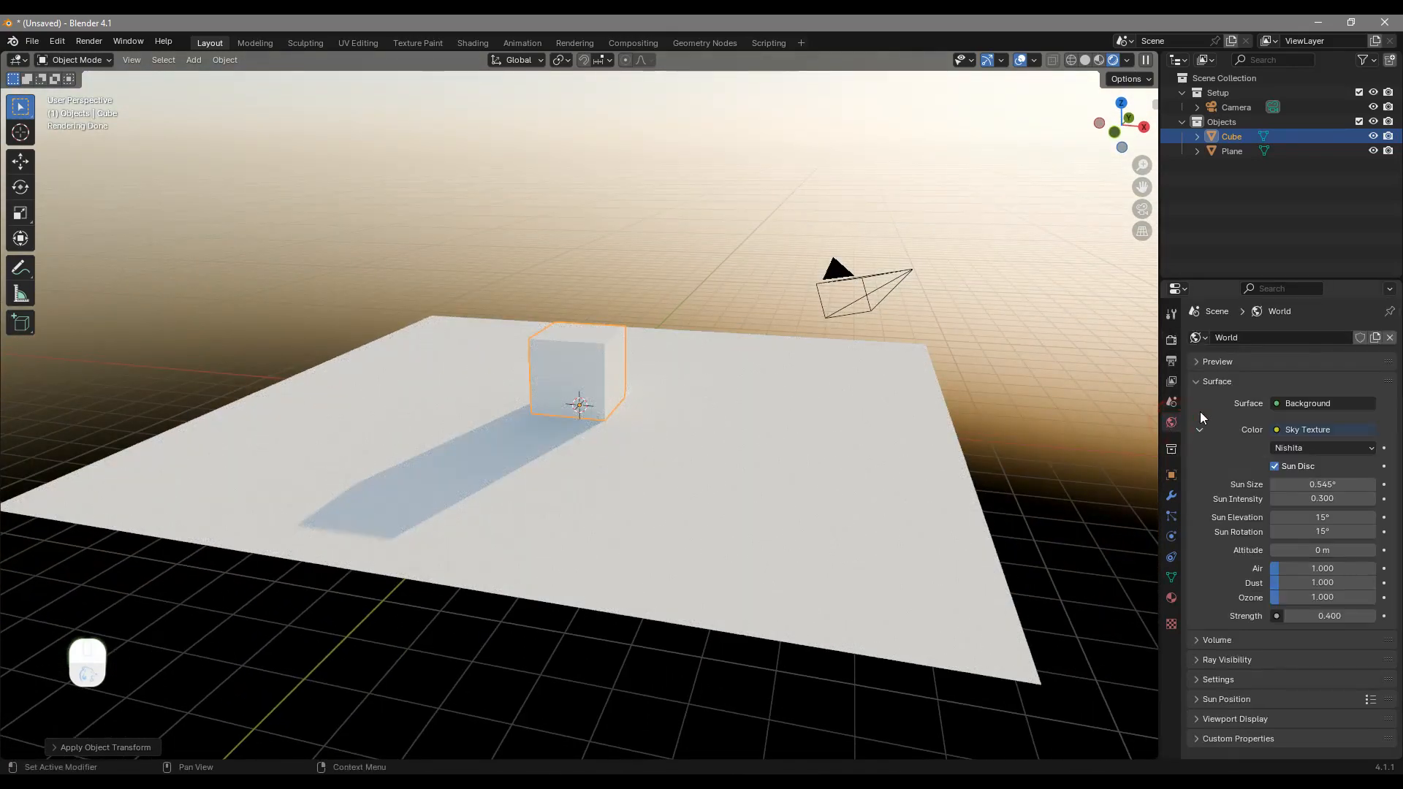
{"action": "left_click", "coordinate": [1276, 430]}
{"action": "left_click", "coordinate": [1274, 429]}
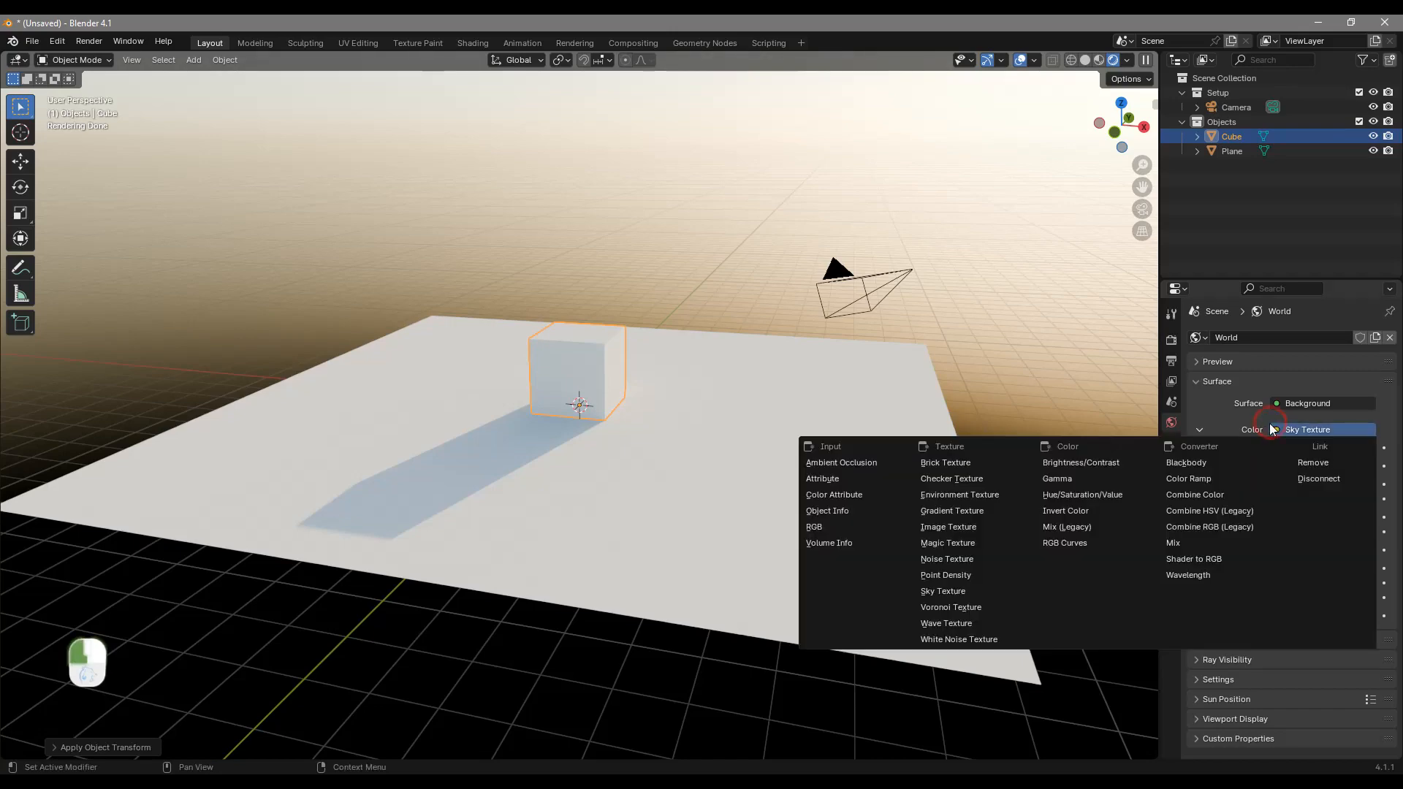
{"action": "left_click", "coordinate": [984, 495]}
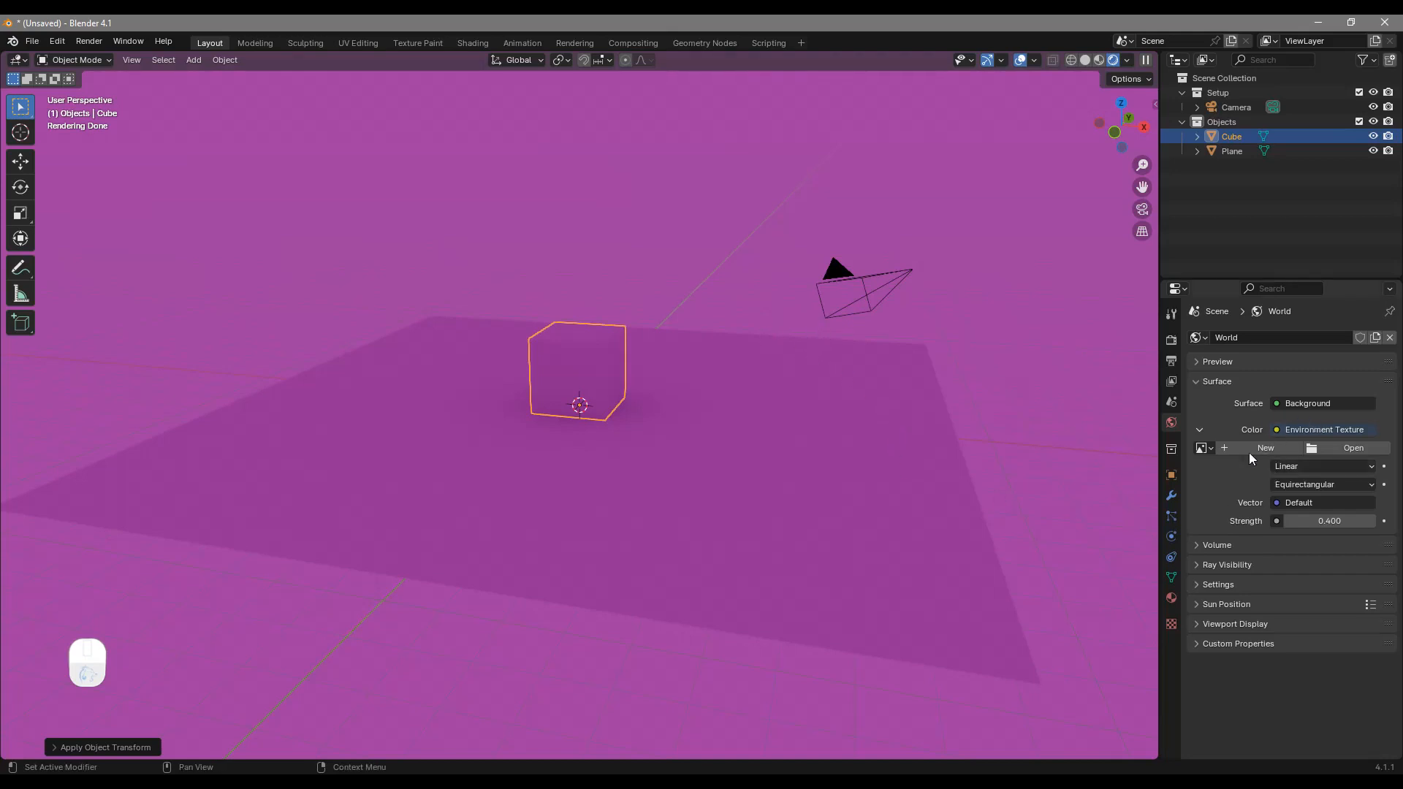
{"action": "left_click", "coordinate": [1331, 445]}
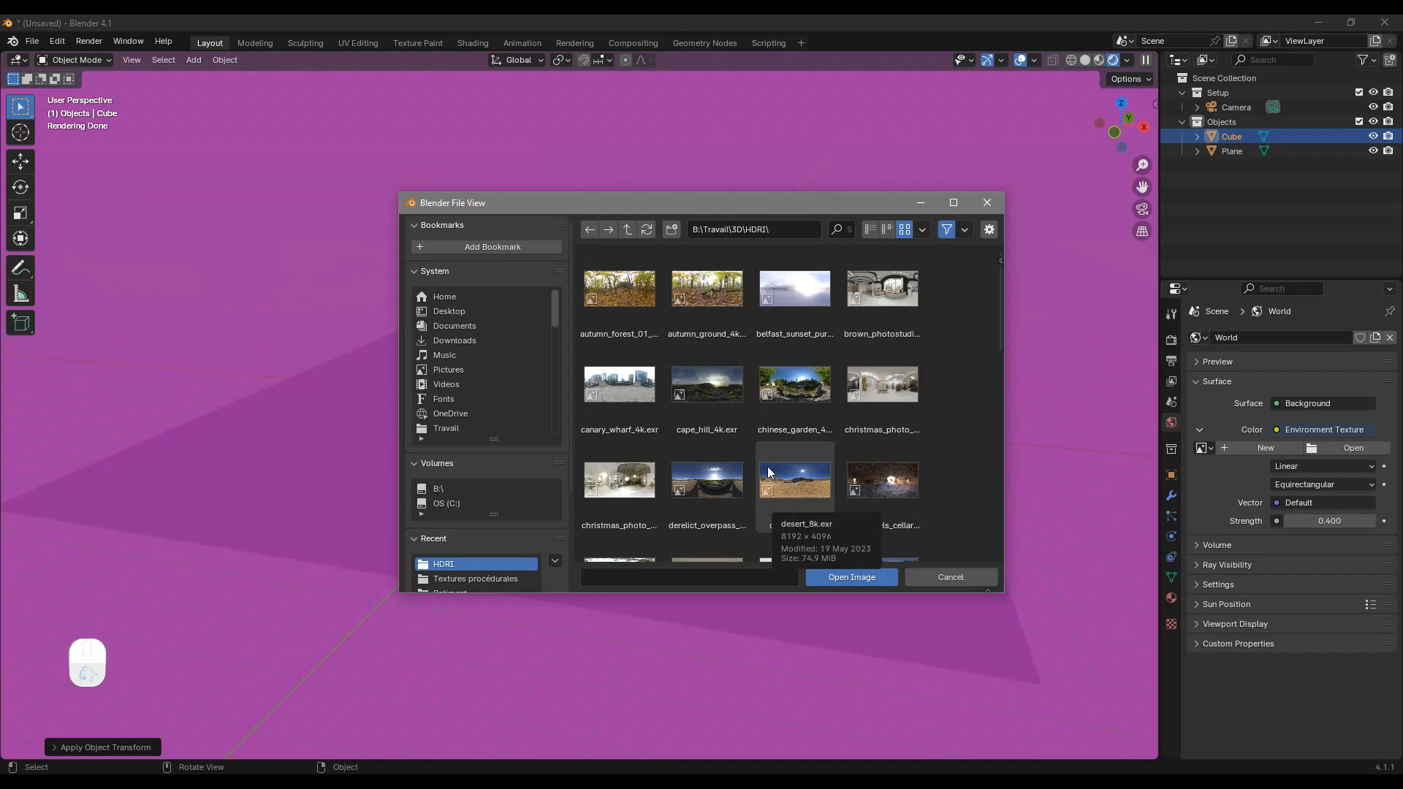
{"action": "double_click", "coordinate": [700, 490]}
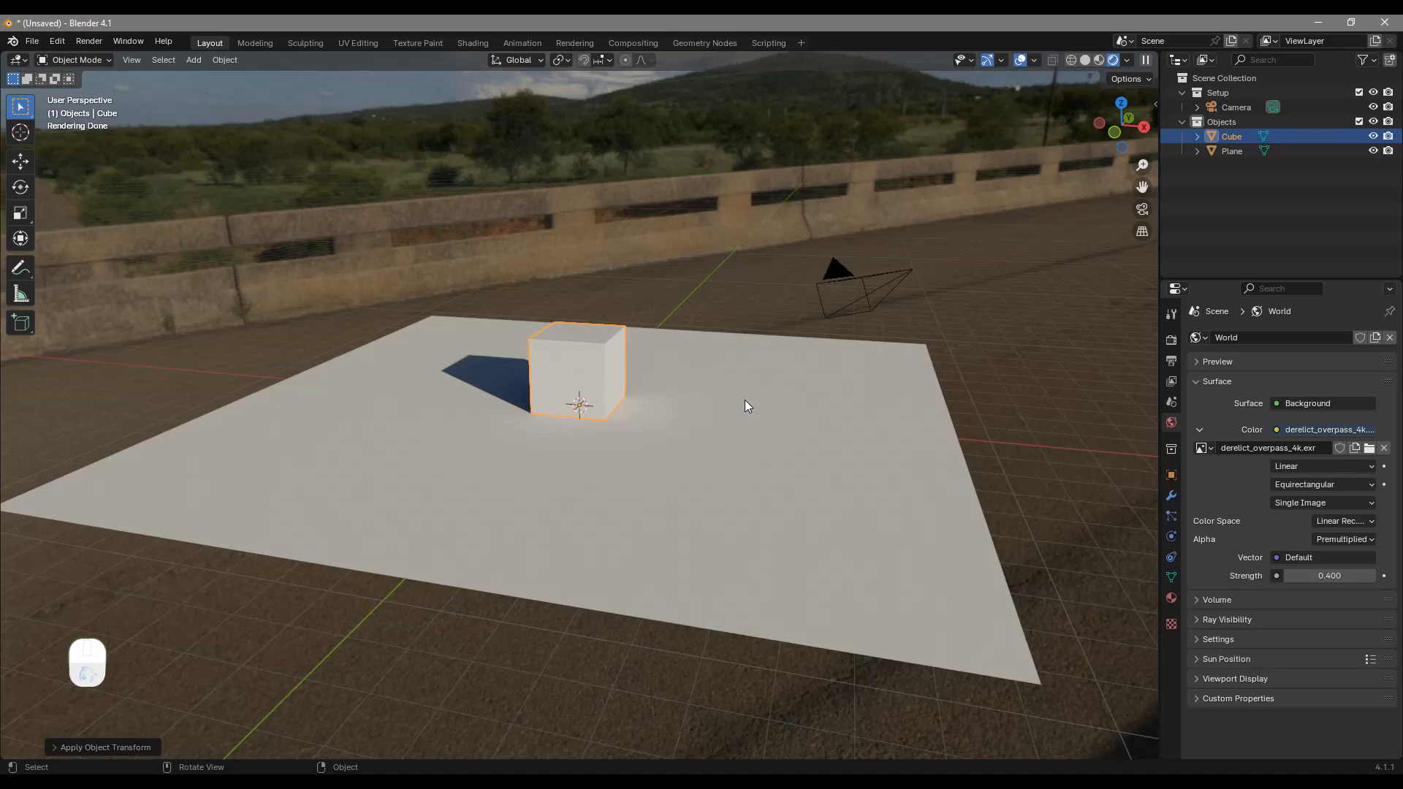
Set the world background strength to 1 for the overpass HDRI.
{"action": "middle_click_drag", "start_coordinate": [654, 540], "coordinate": [633, 292]}
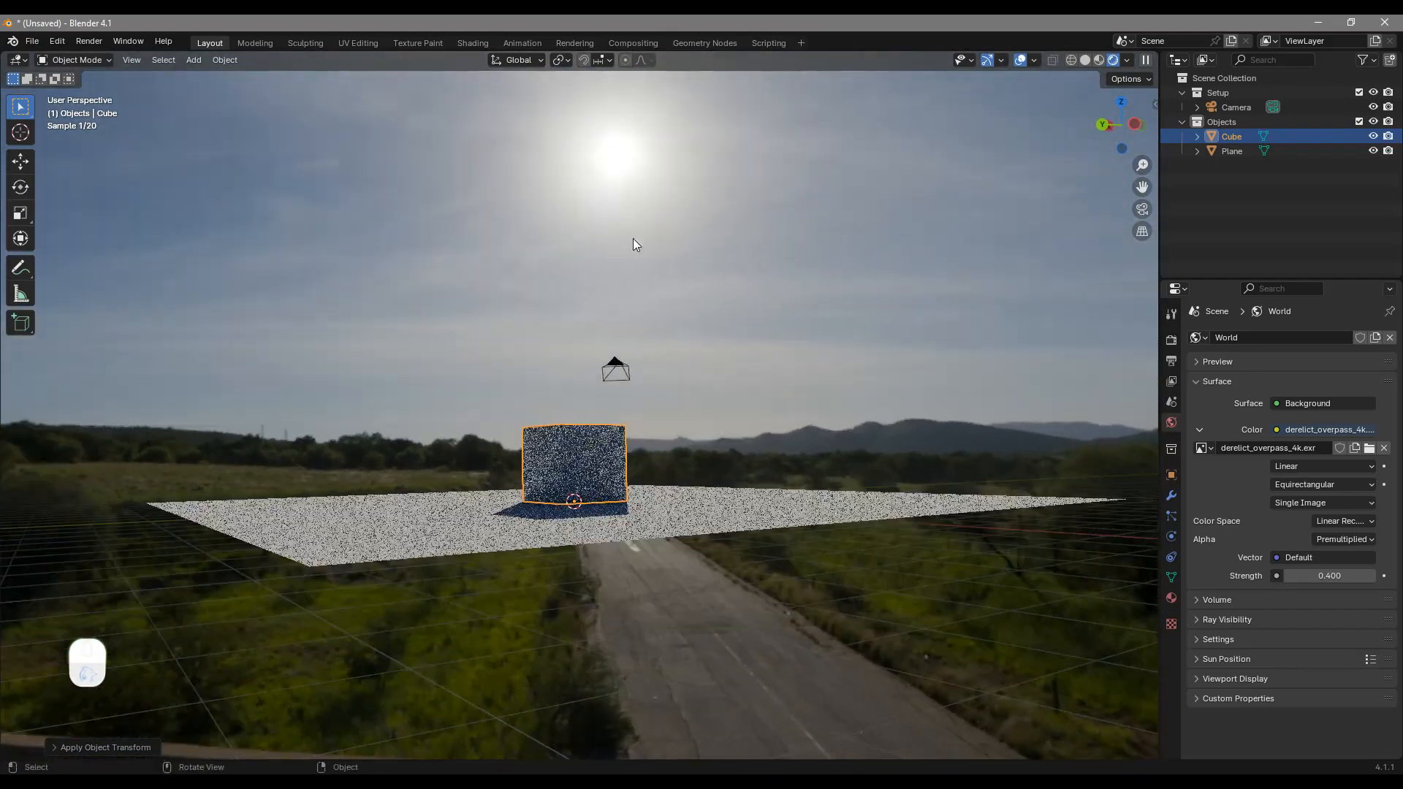
{"action": "middle_click_drag", "start_coordinate": [674, 402], "coordinate": [661, 401]}
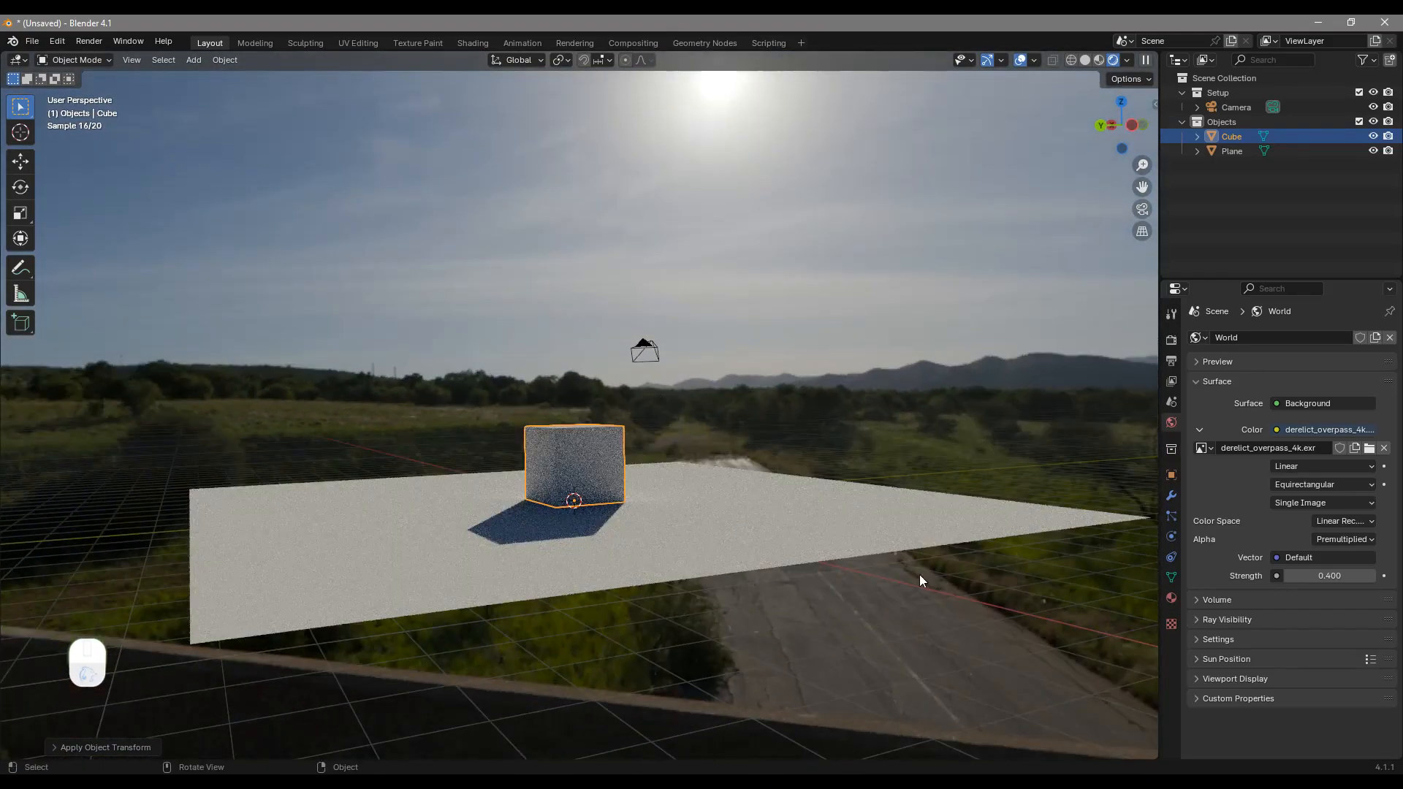
{"action": "left_click", "coordinate": [1326, 576]}
{"action": "type", "text": "1"}
{"action": "key", "text": "Return"}
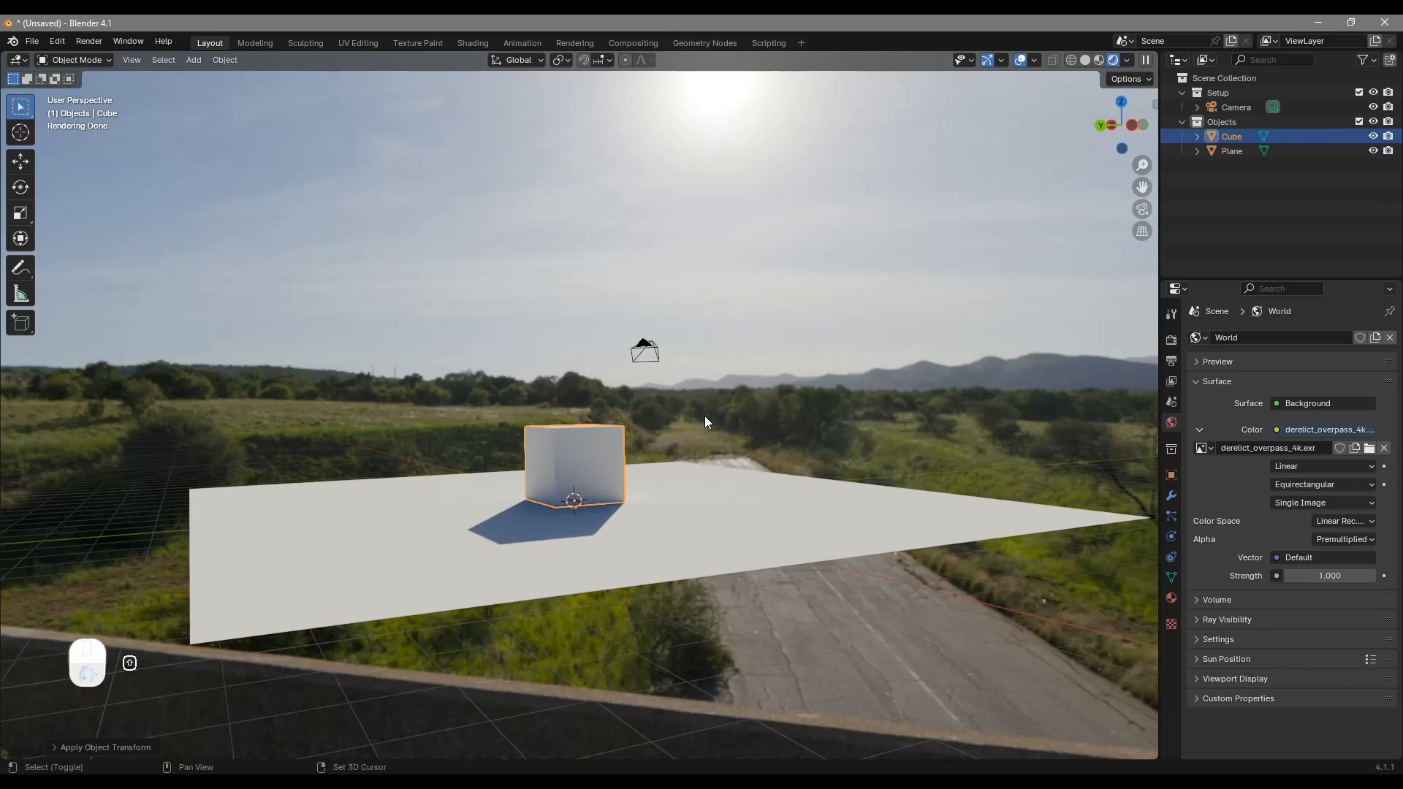
Add a Sun light and move it straight up along Z, well above the cube.
{"action": "key", "text": "shift+a"}
{"action": "mouse_move", "coordinate": [713, 592]}
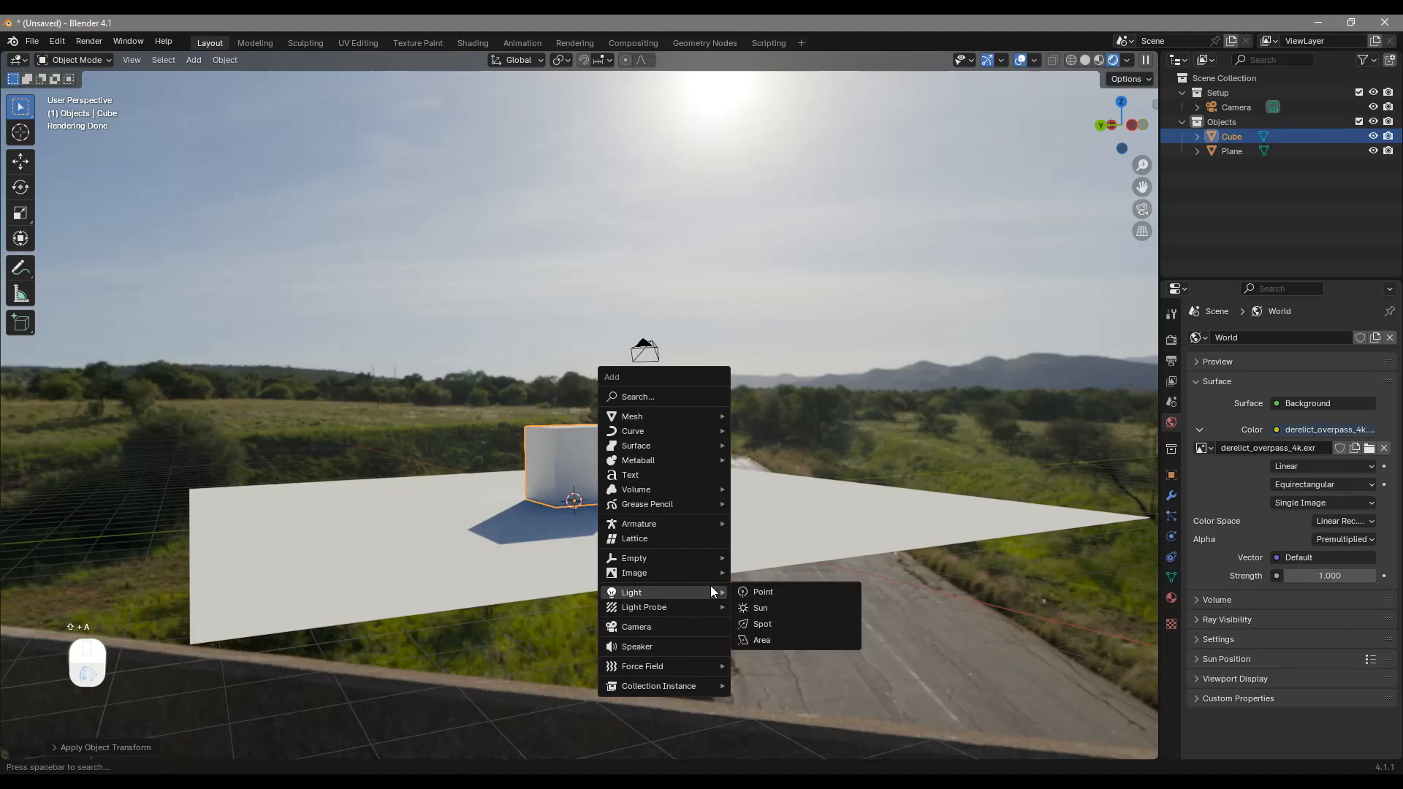
{"action": "left_click", "coordinate": [772, 609]}
{"action": "key", "text": "g"}
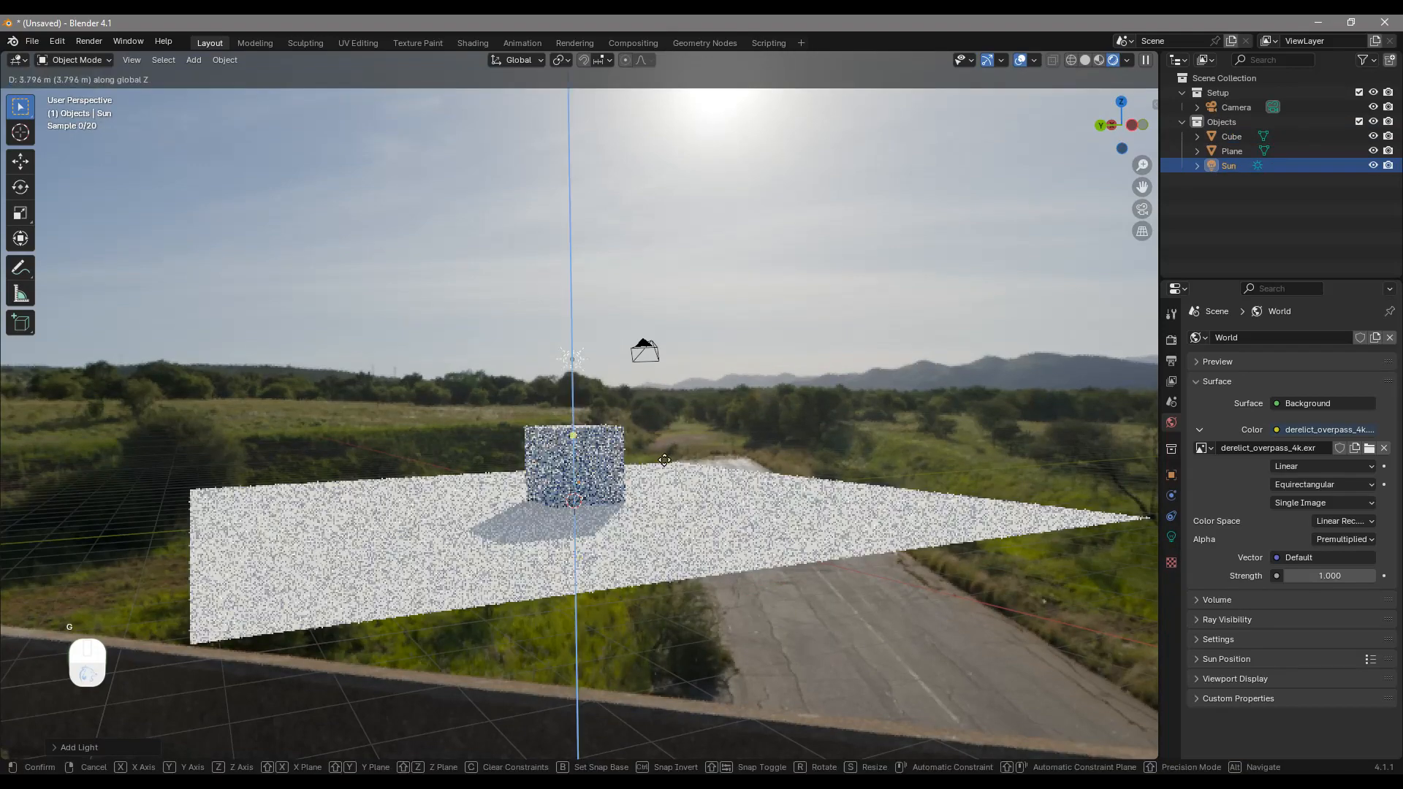
{"action": "middle_click_drag", "start_coordinate": [646, 292], "coordinate": [559, 186]}
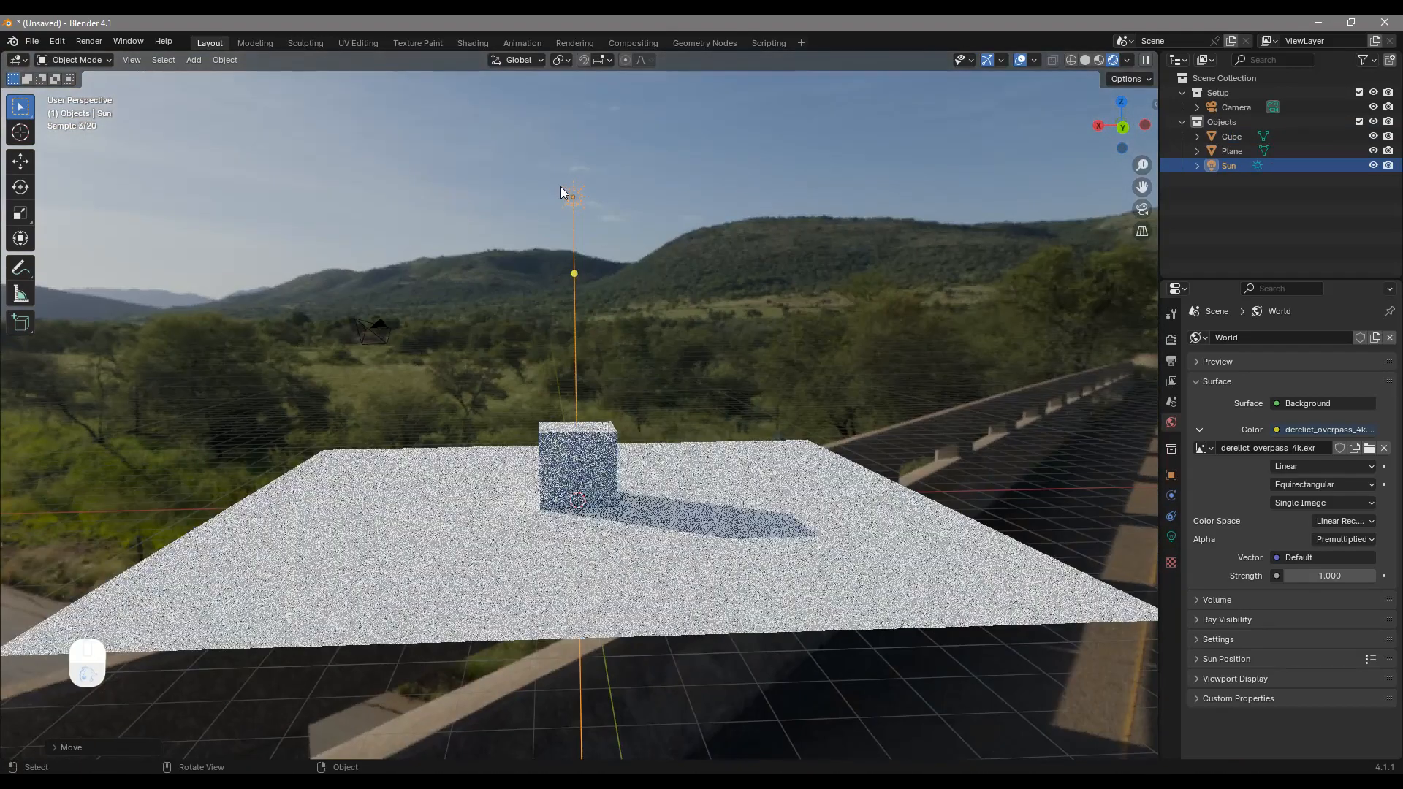
{"action": "middle_click_drag", "start_coordinate": [699, 433], "coordinate": [615, 439]}
{"action": "left_click", "coordinate": [616, 439]}
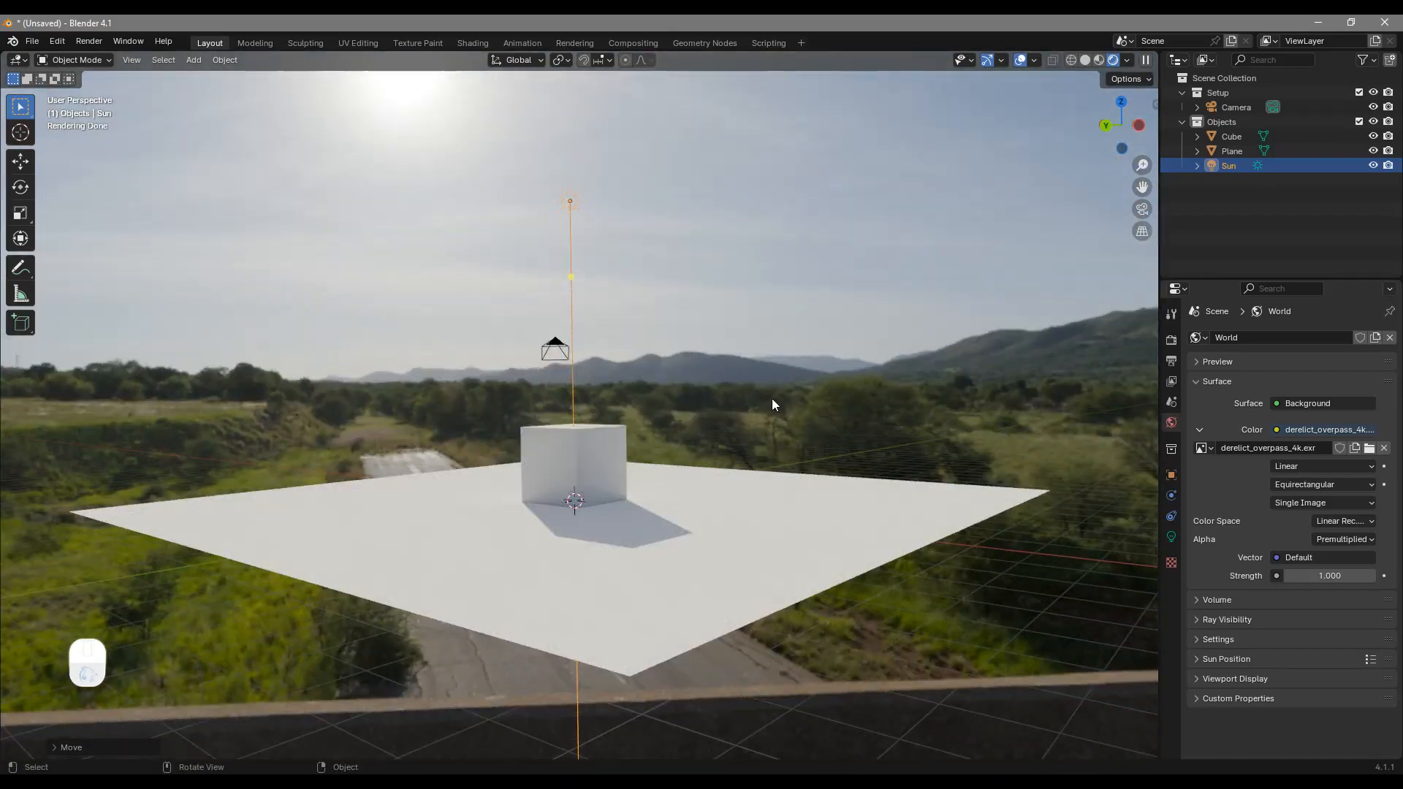
{"action": "middle_click_drag", "start_coordinate": [748, 538], "coordinate": [748, 482]}
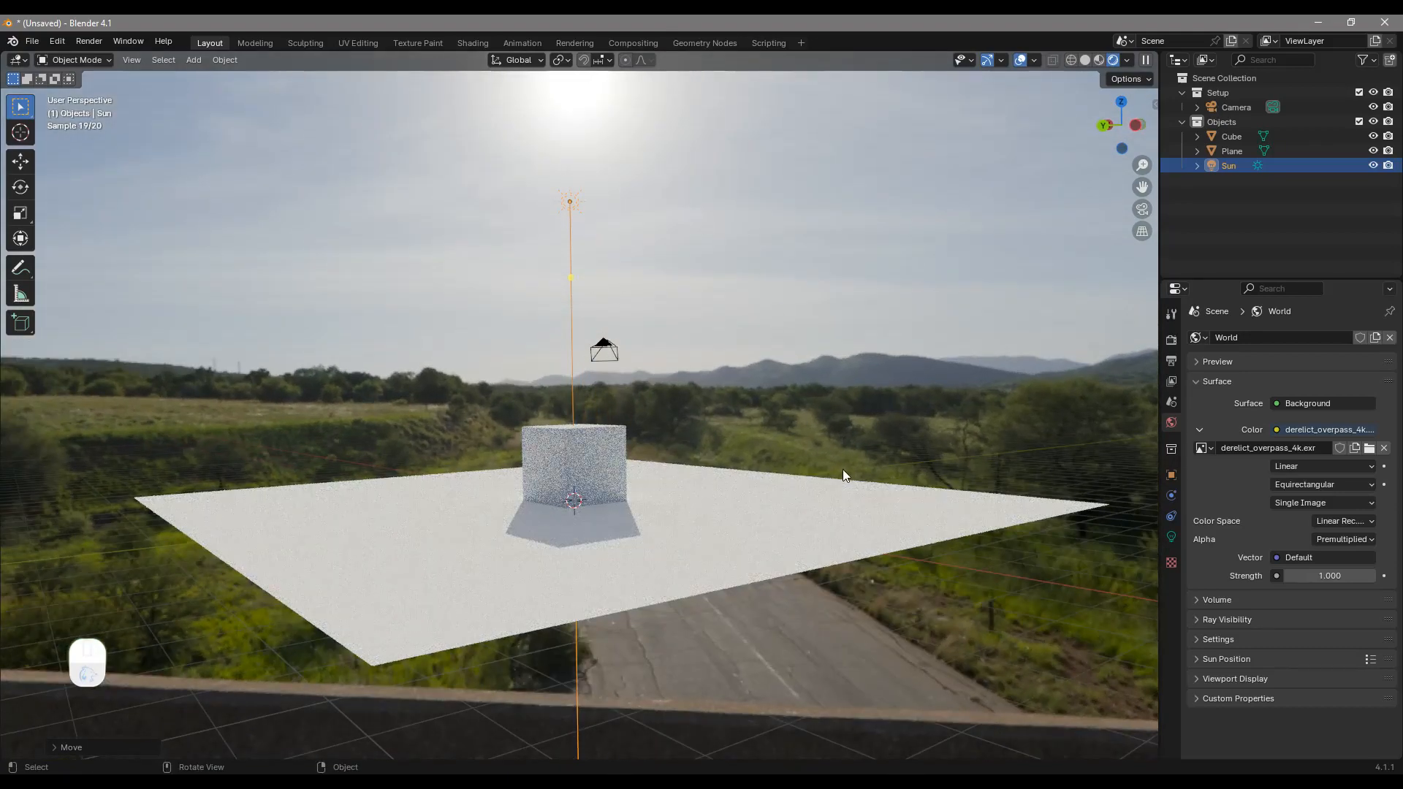
Set the world's Sun Position usage mode to Sun + HDR texture and assign the Sun light as its sun object.
{"action": "left_click", "coordinate": [1214, 660]}
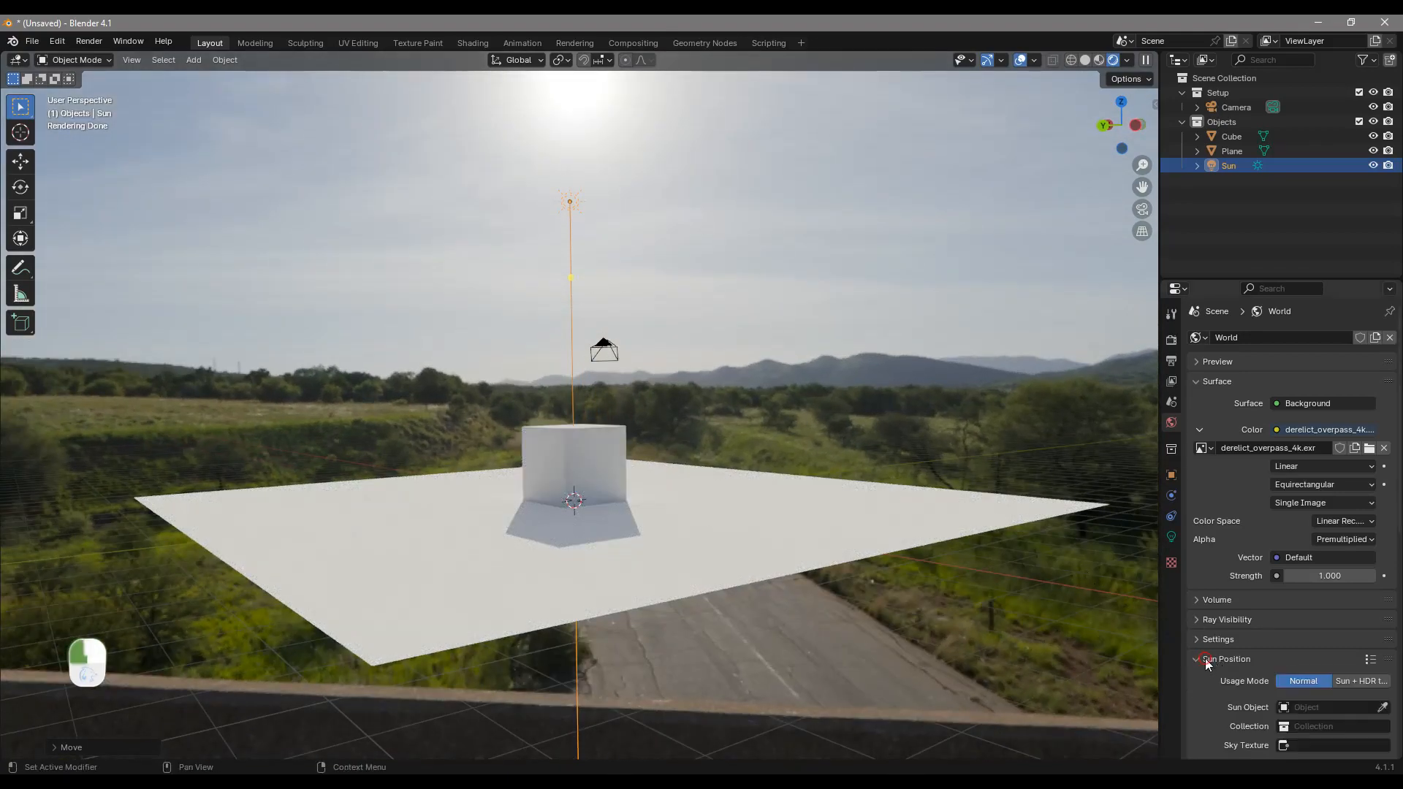
{"action": "scroll", "coordinate": [1235, 661], "scroll_direction": "down", "scroll_amount": 4}
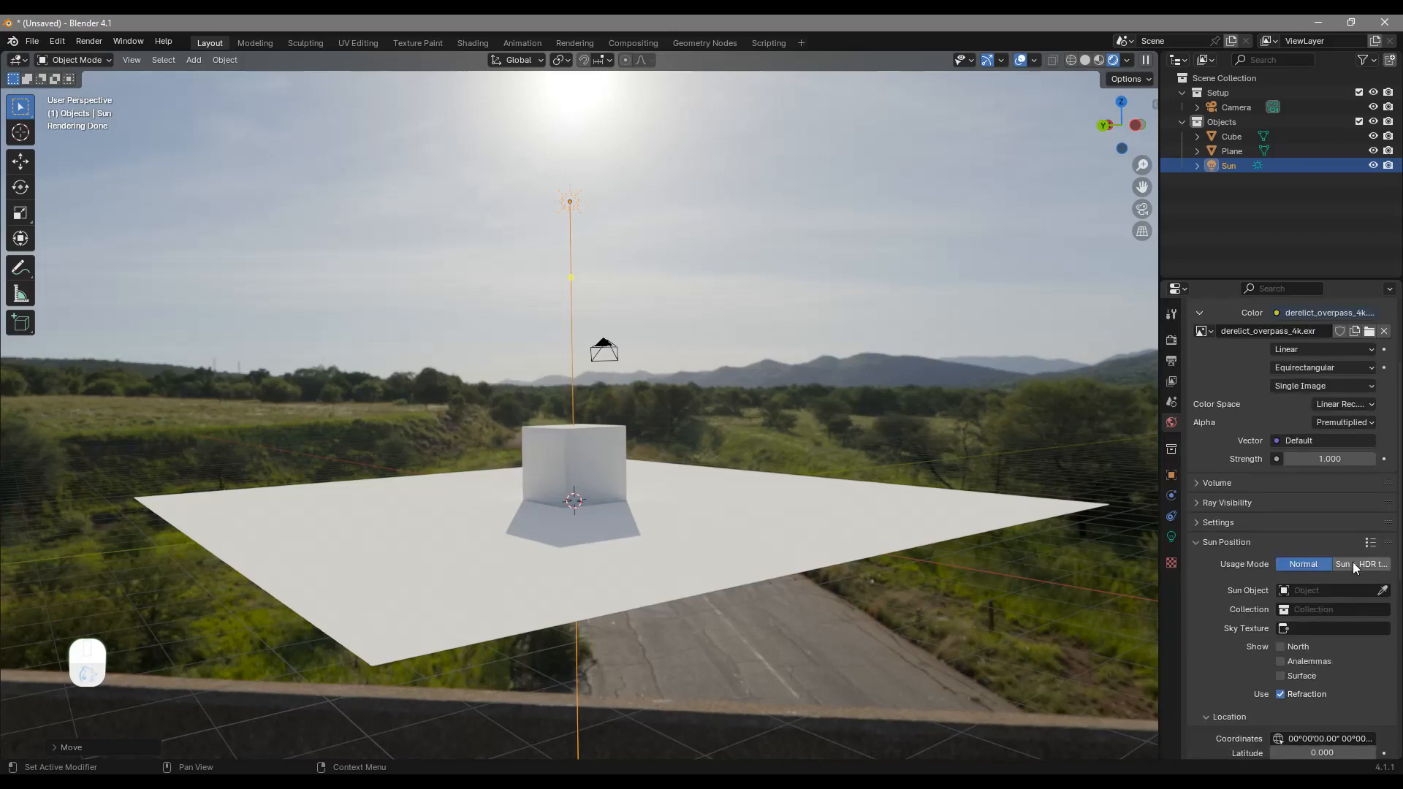
{"action": "left_click", "coordinate": [1357, 566]}
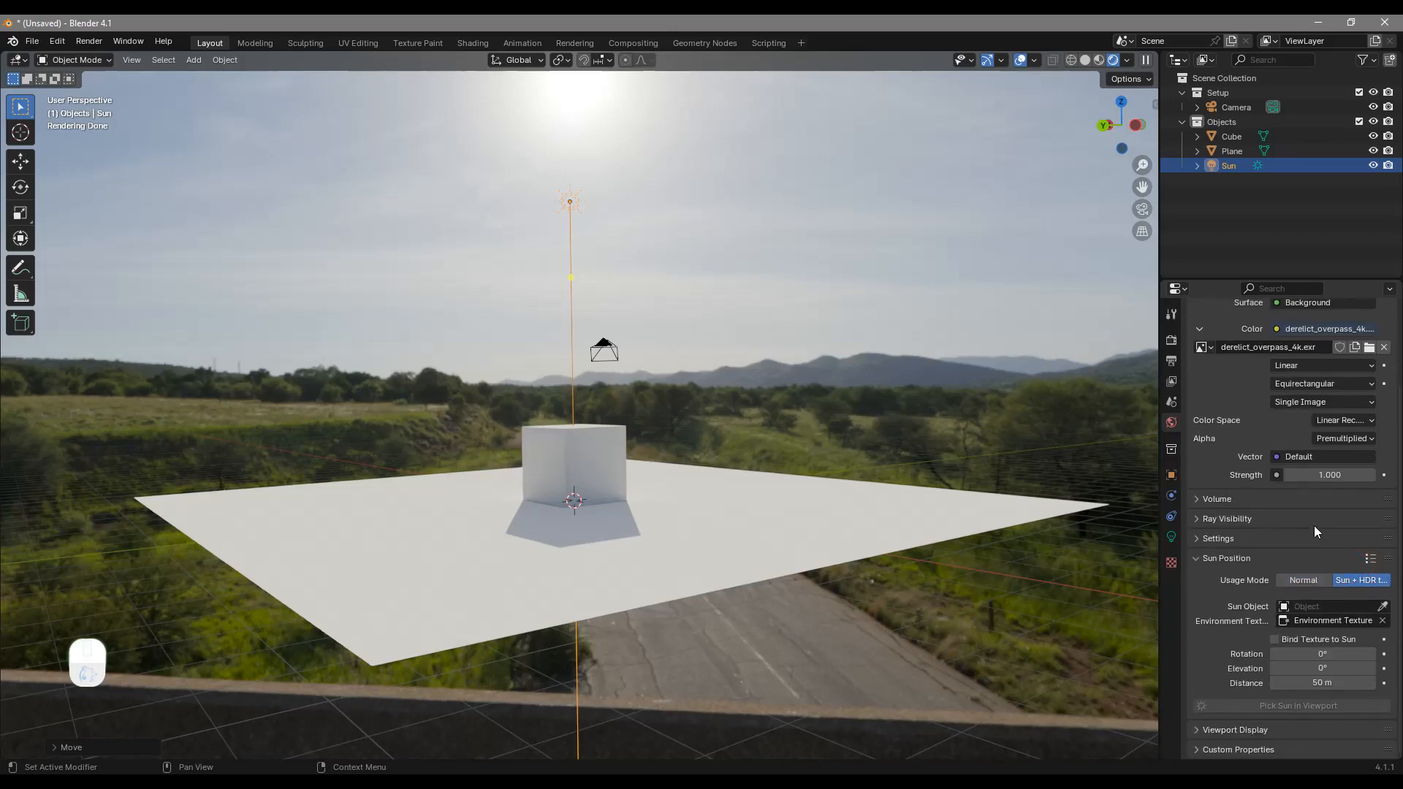
{"action": "left_click", "coordinate": [1384, 607]}
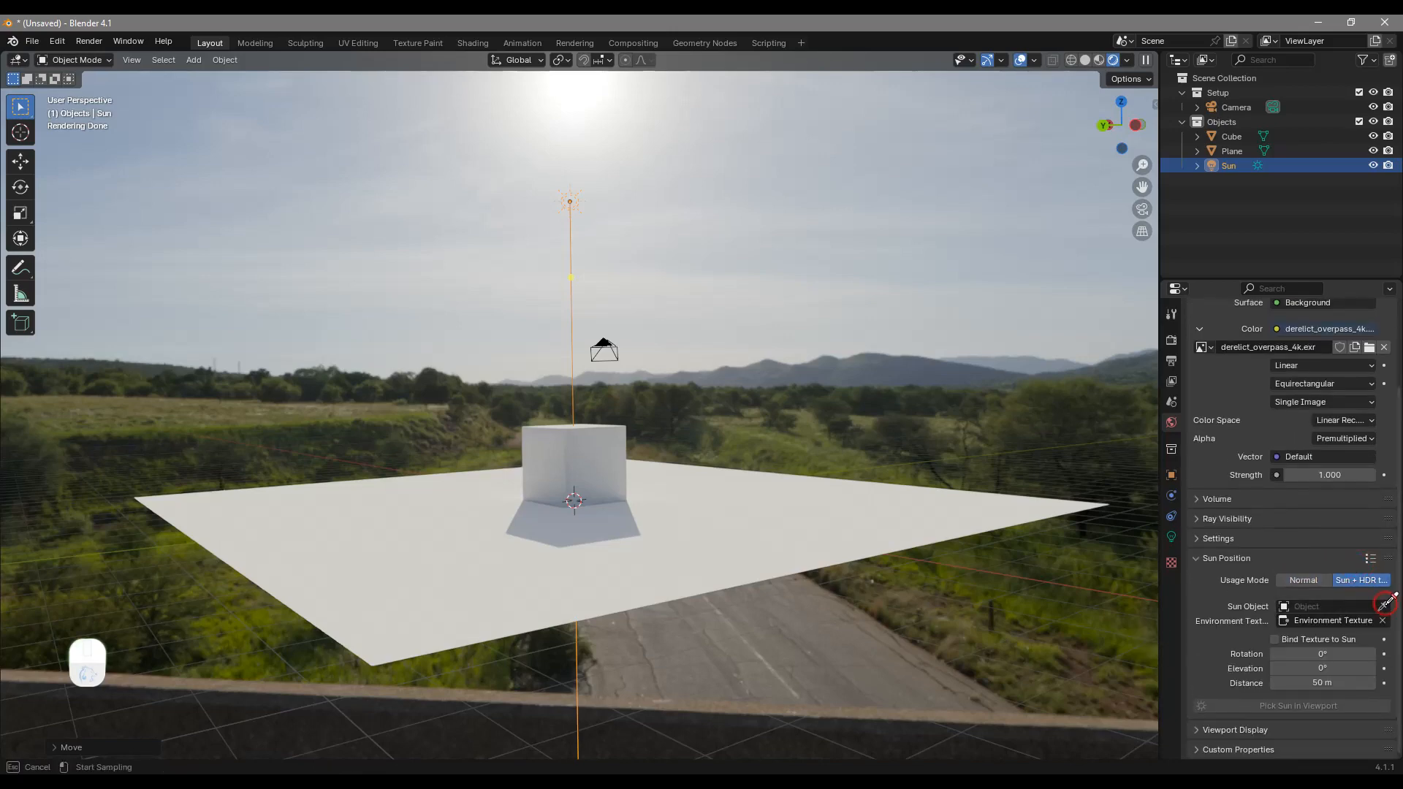
{"action": "left_click", "coordinate": [576, 204]}
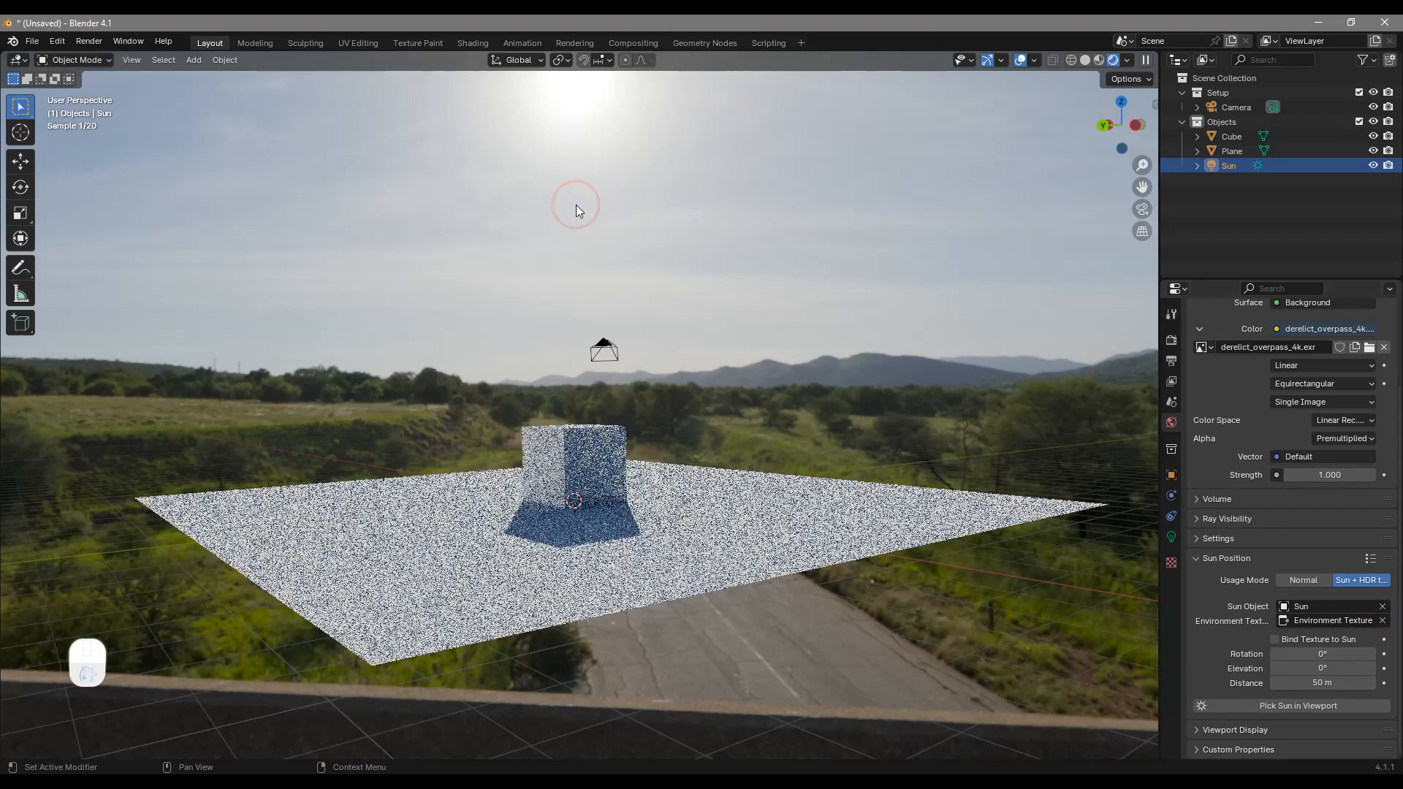
Pick the bright sun disc in the overpass HDRI as the sun's position and bind the texture to the Sun light.
{"action": "middle_click_drag", "start_coordinate": [705, 349], "coordinate": [708, 340]}
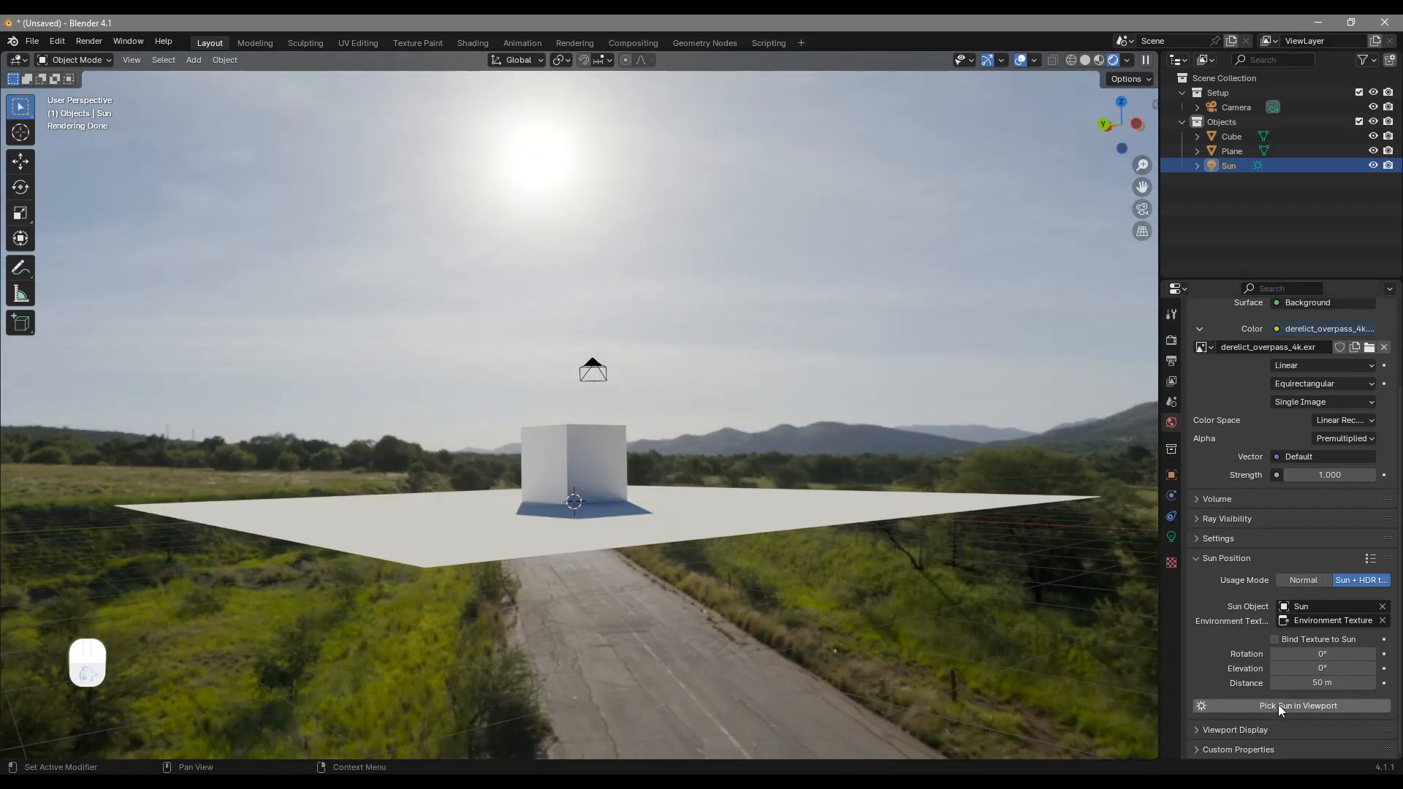
{"action": "left_click", "coordinate": [1278, 705]}
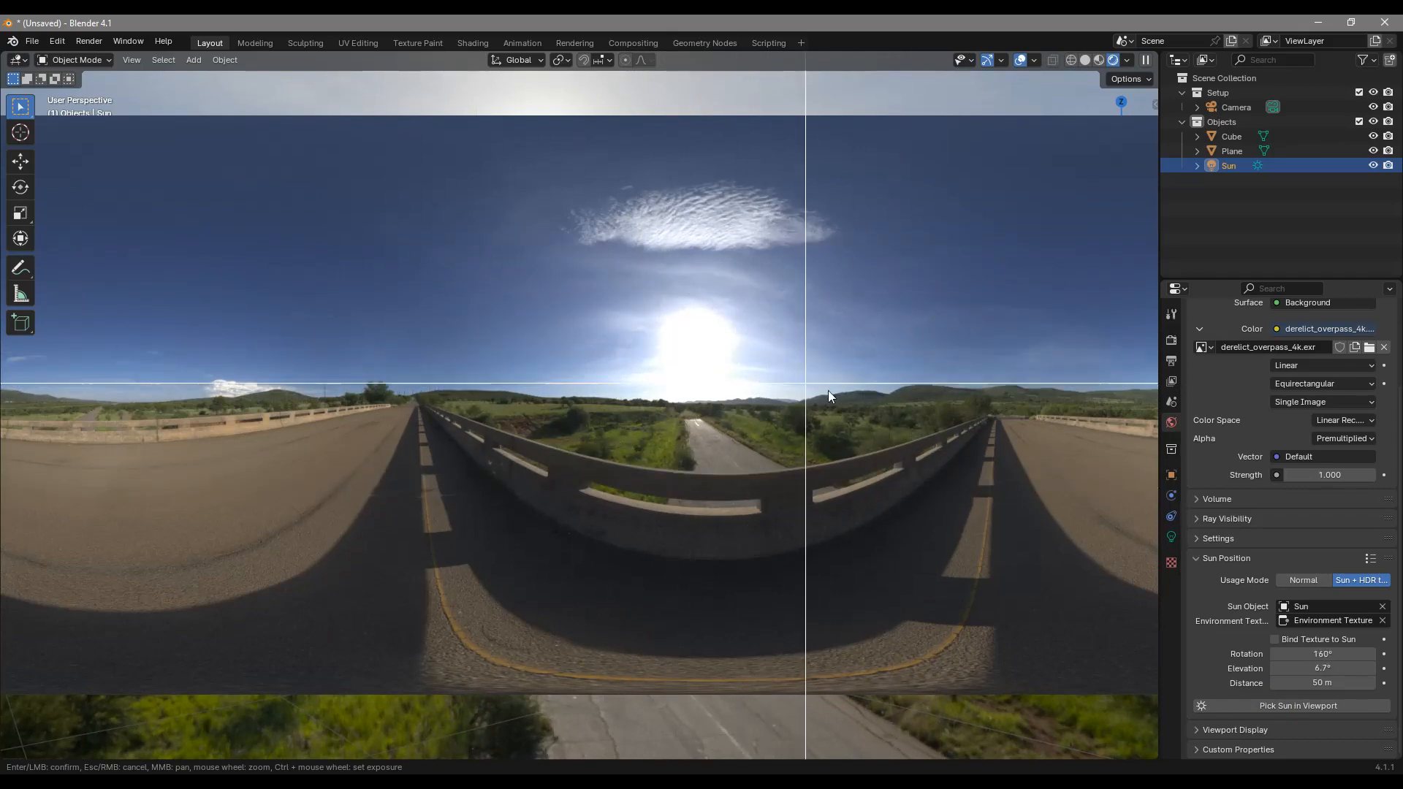
{"action": "left_click", "coordinate": [696, 338]}
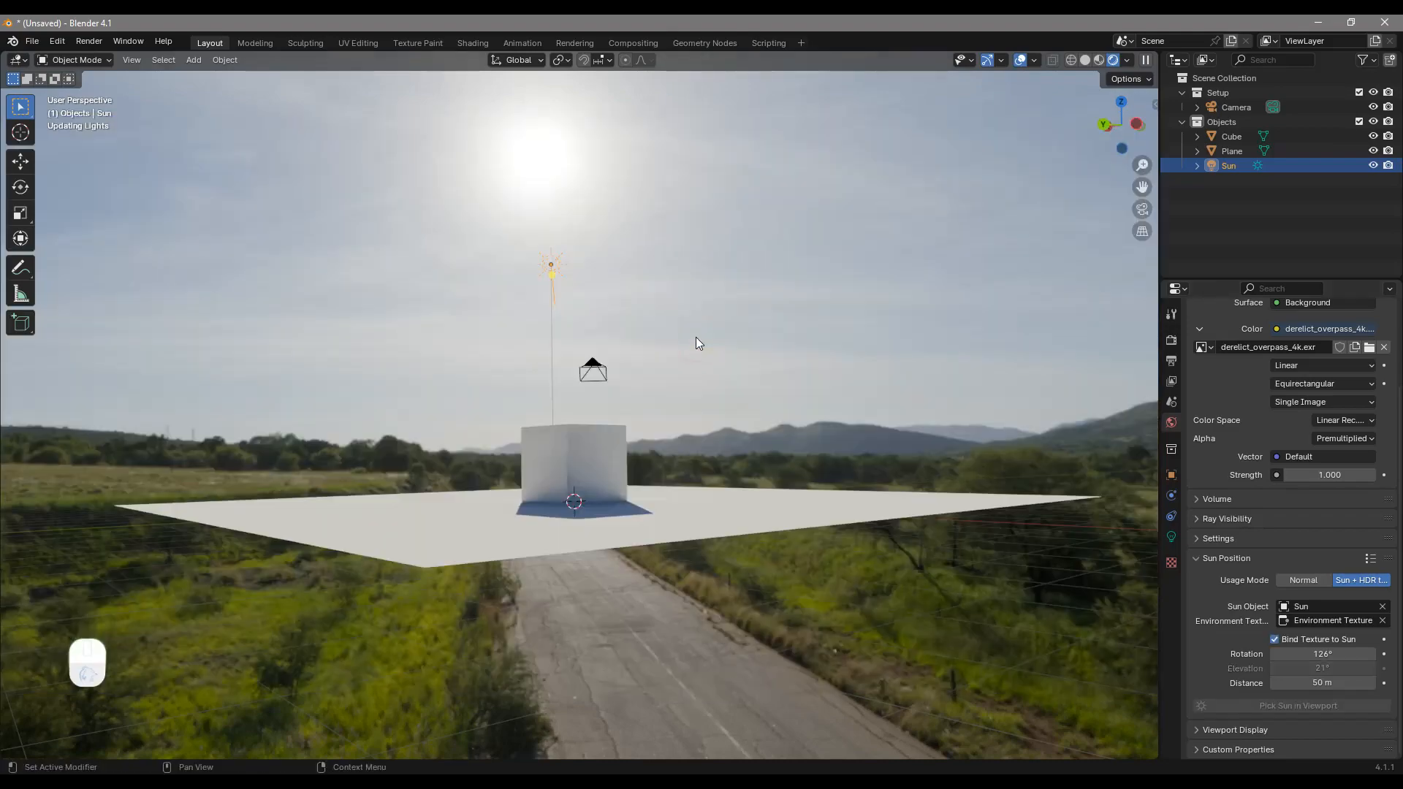
Rotate the bound Sun light and HDRI together to about 167° and set the sun distance to about 46 m.
{"action": "middle_click_drag", "start_coordinate": [665, 360], "coordinate": [369, 179]}
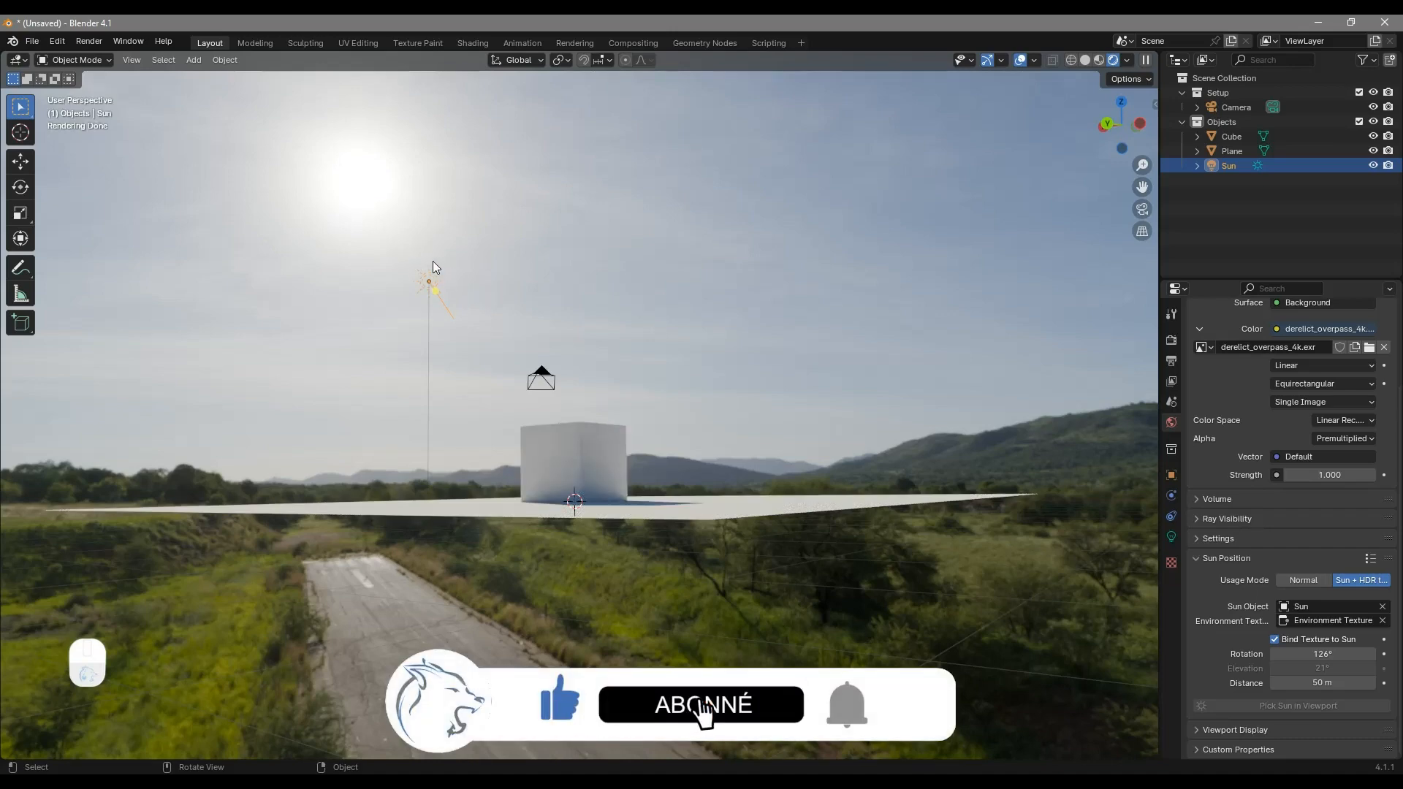
{"action": "middle_click_drag", "start_coordinate": [425, 276], "coordinate": [307, 182]}
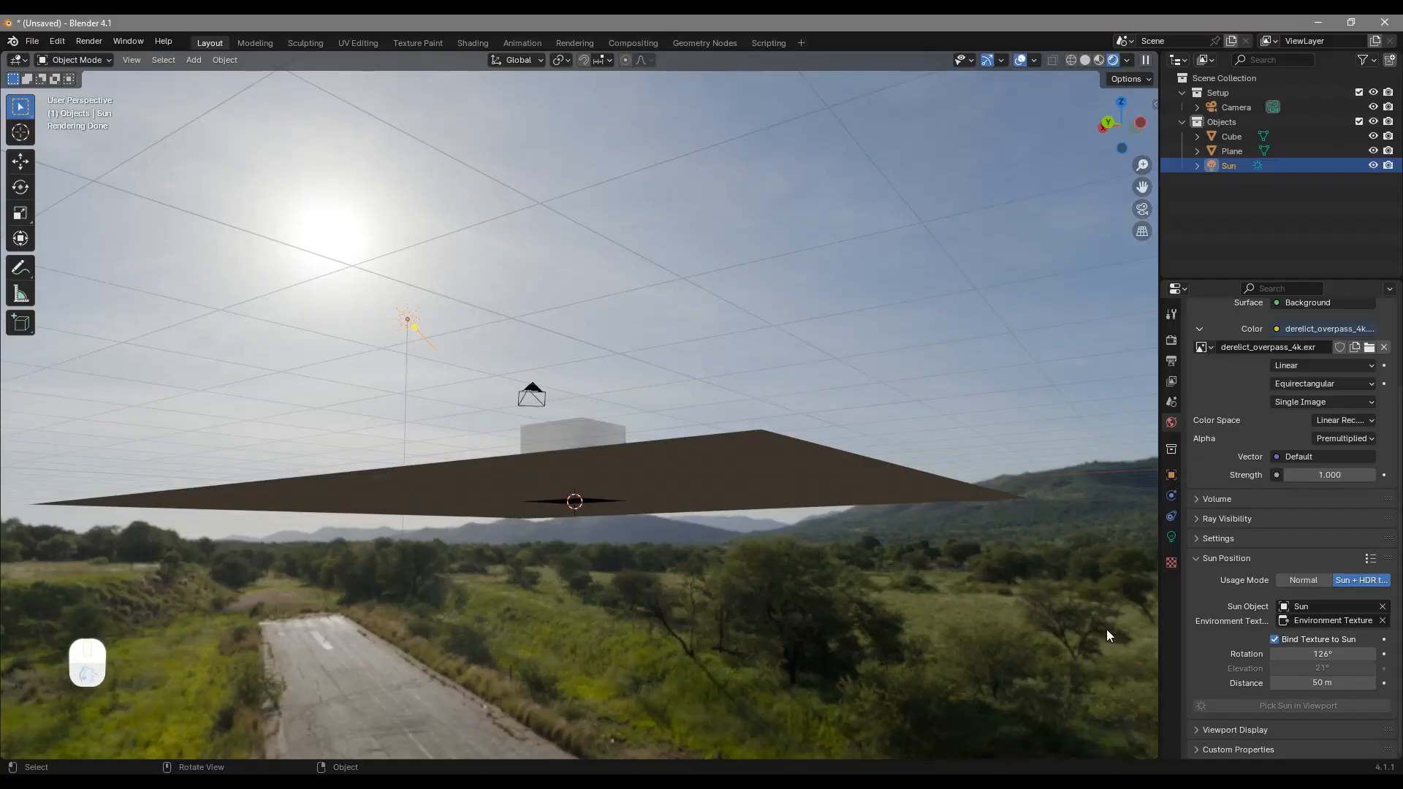
{"action": "left_click", "coordinate": [1307, 656]}
{"action": "left_click_drag", "start_coordinate": [1307, 656], "coordinate": [286, 188]}
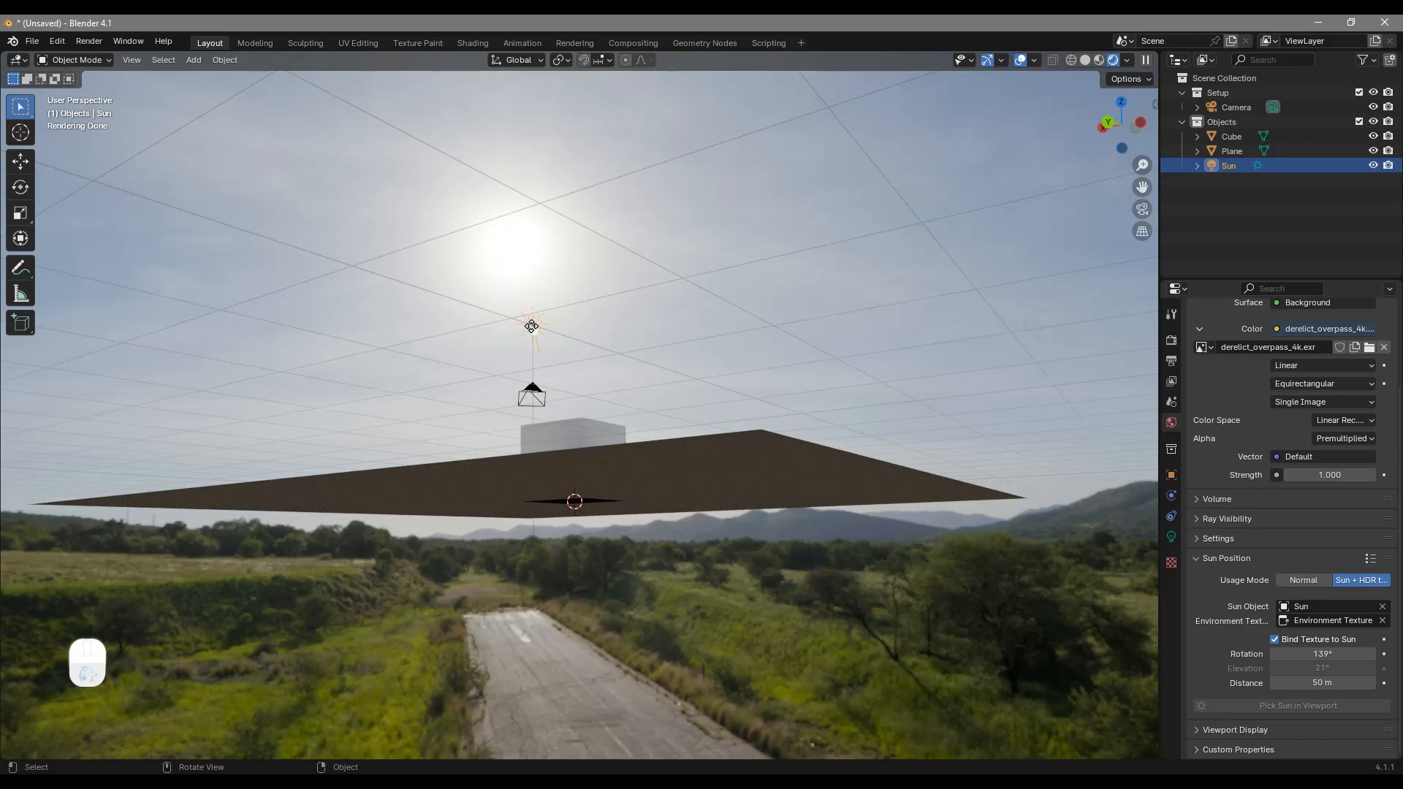
{"action": "middle_click_drag", "start_coordinate": [551, 316], "coordinate": [381, 133]}
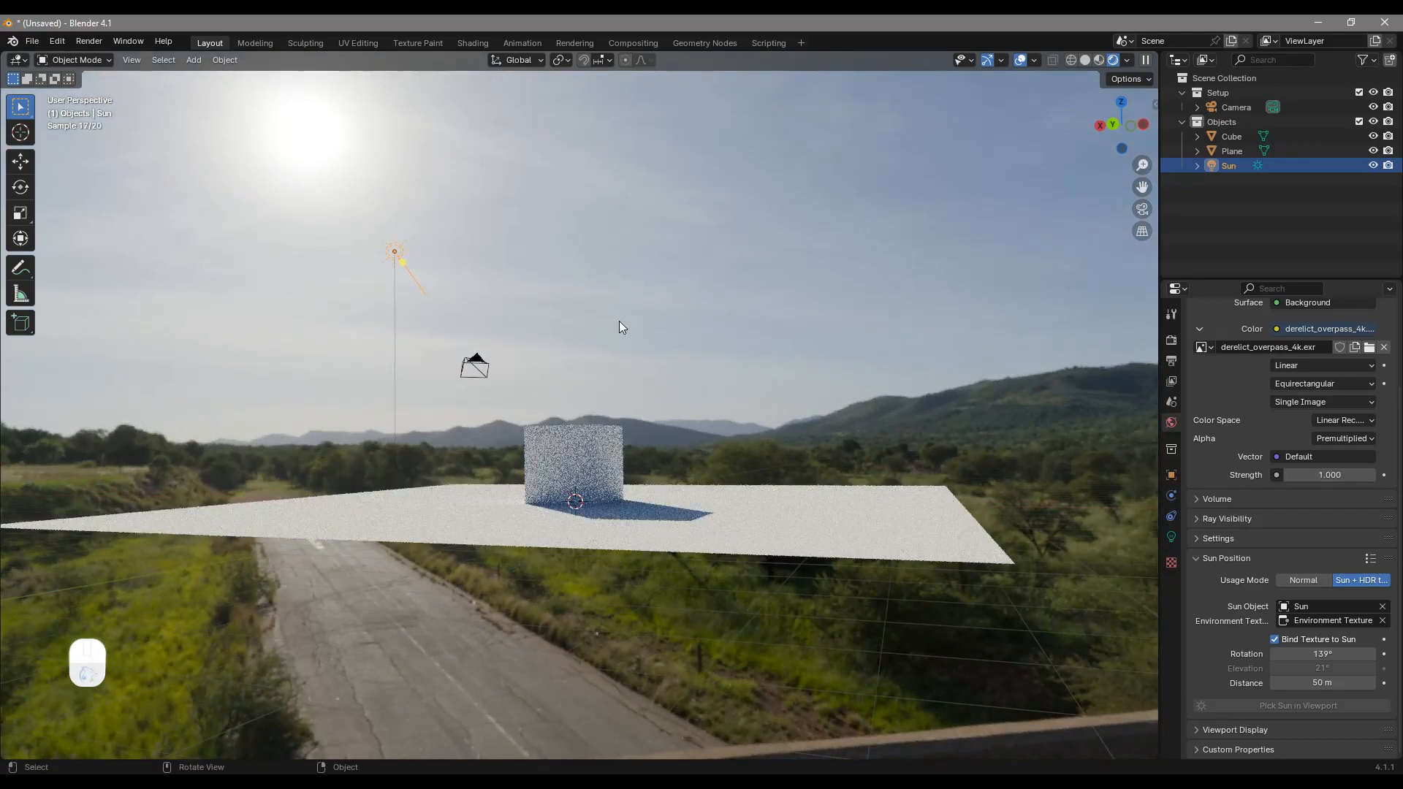
{"action": "left_click_drag", "start_coordinate": [1320, 653], "coordinate": [404, 173]}
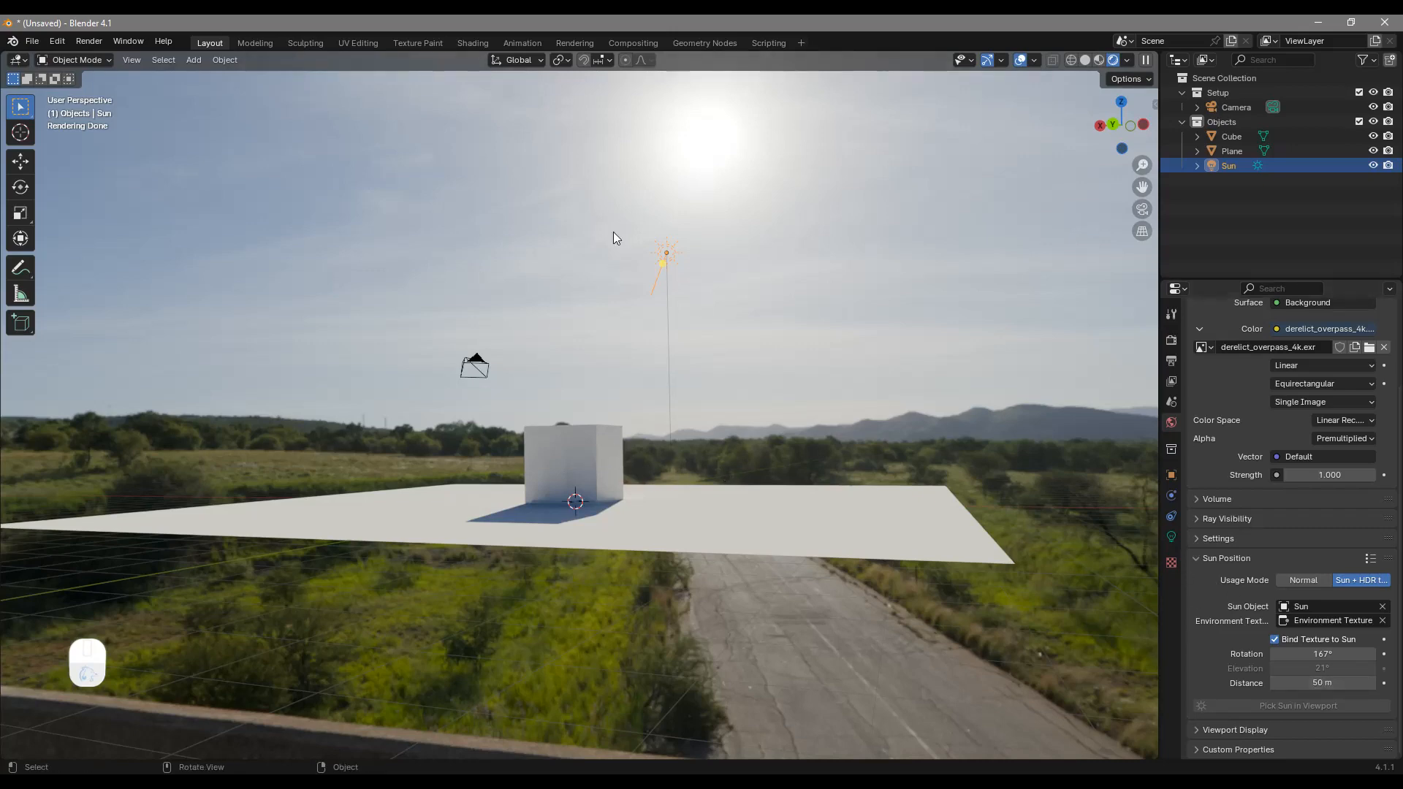
{"action": "left_click_drag", "start_coordinate": [1293, 683], "coordinate": [845, 291]}
Delete the Sun light and reset Sun Position to Normal usage mode with no sun object assigned.
{"action": "key", "text": "Delete"}
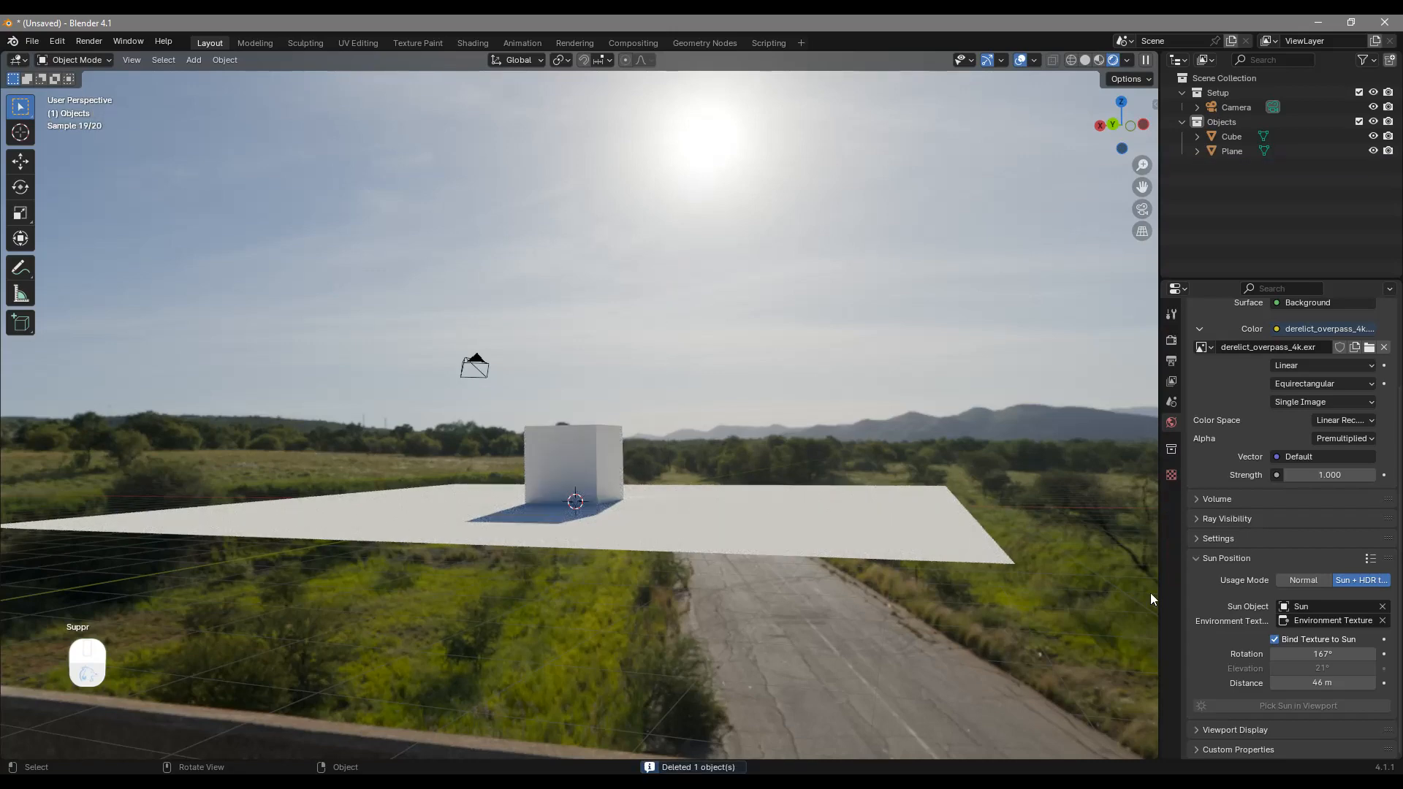
{"action": "left_click", "coordinate": [1282, 581]}
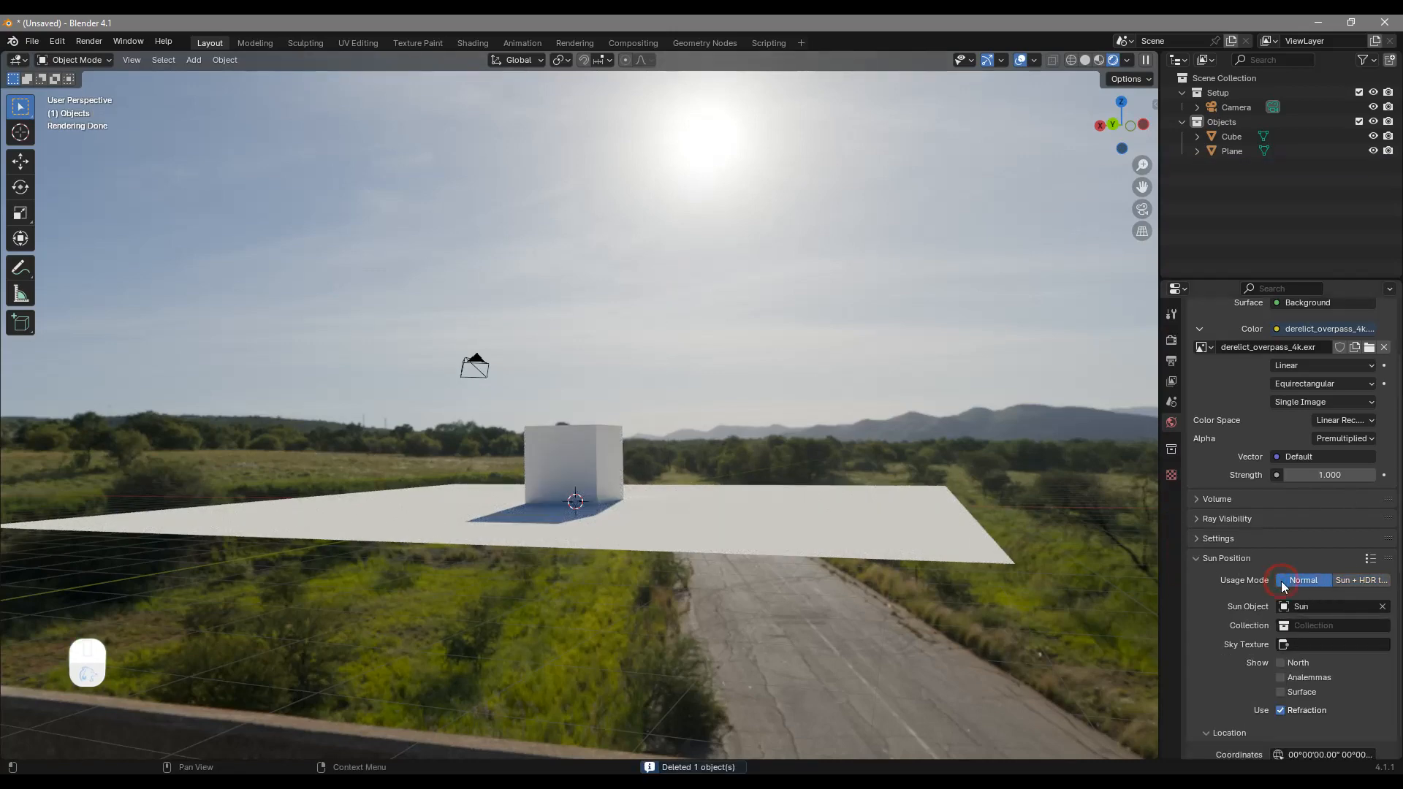
{"action": "left_click", "coordinate": [1383, 606]}
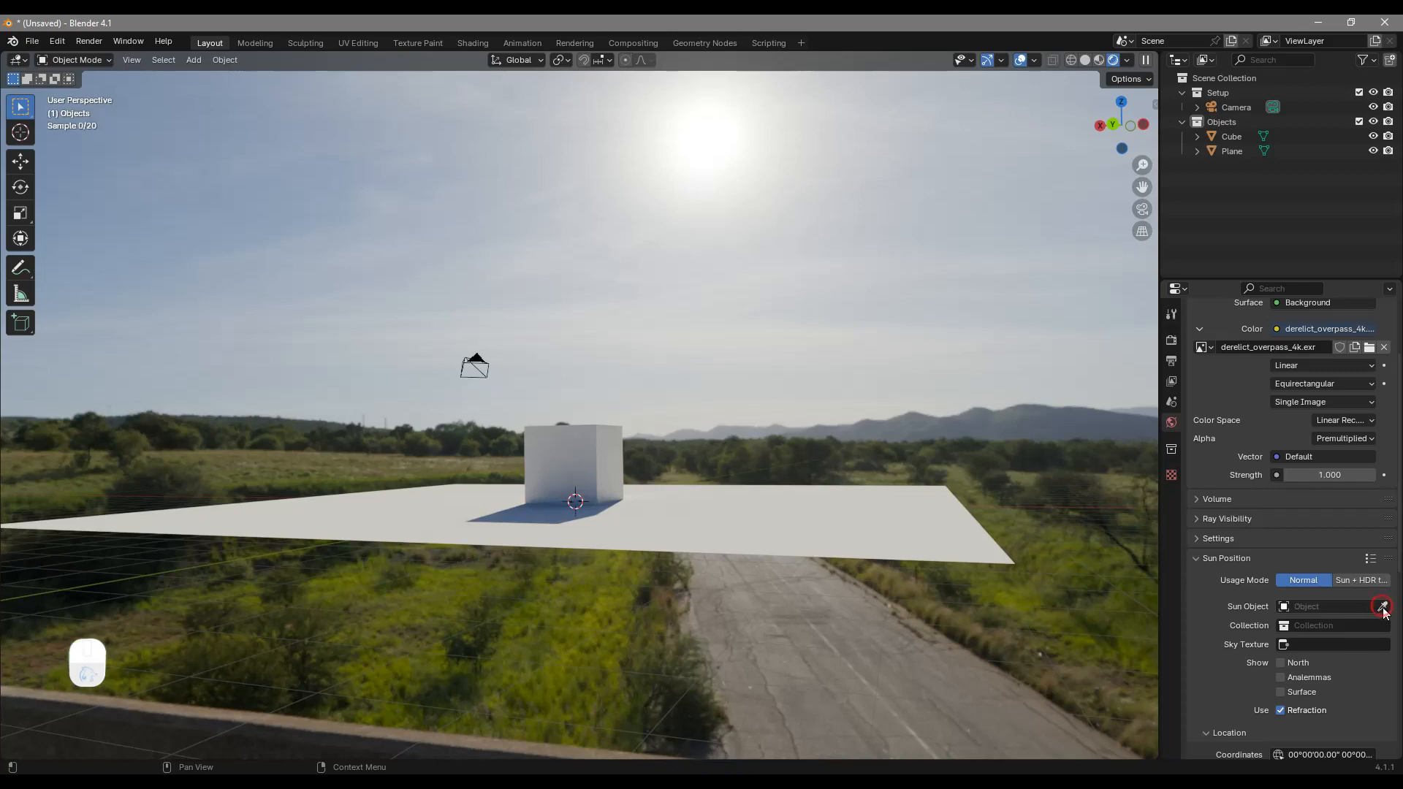
{"action": "left_click", "coordinate": [1200, 560]}
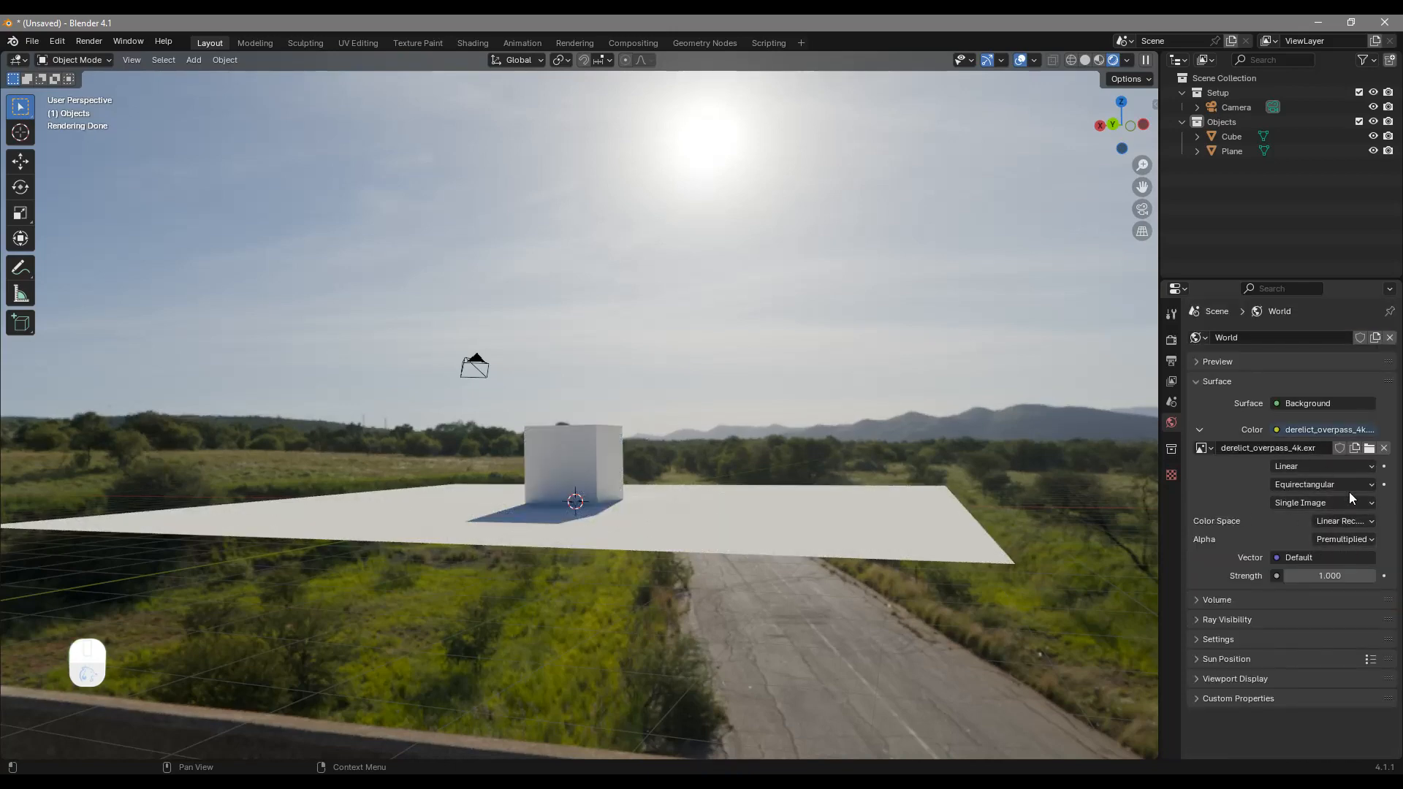
Switch to the Shading workspace with rendered viewport shading and show the World node tree in the shader editor.
{"action": "left_click", "coordinate": [480, 44]}
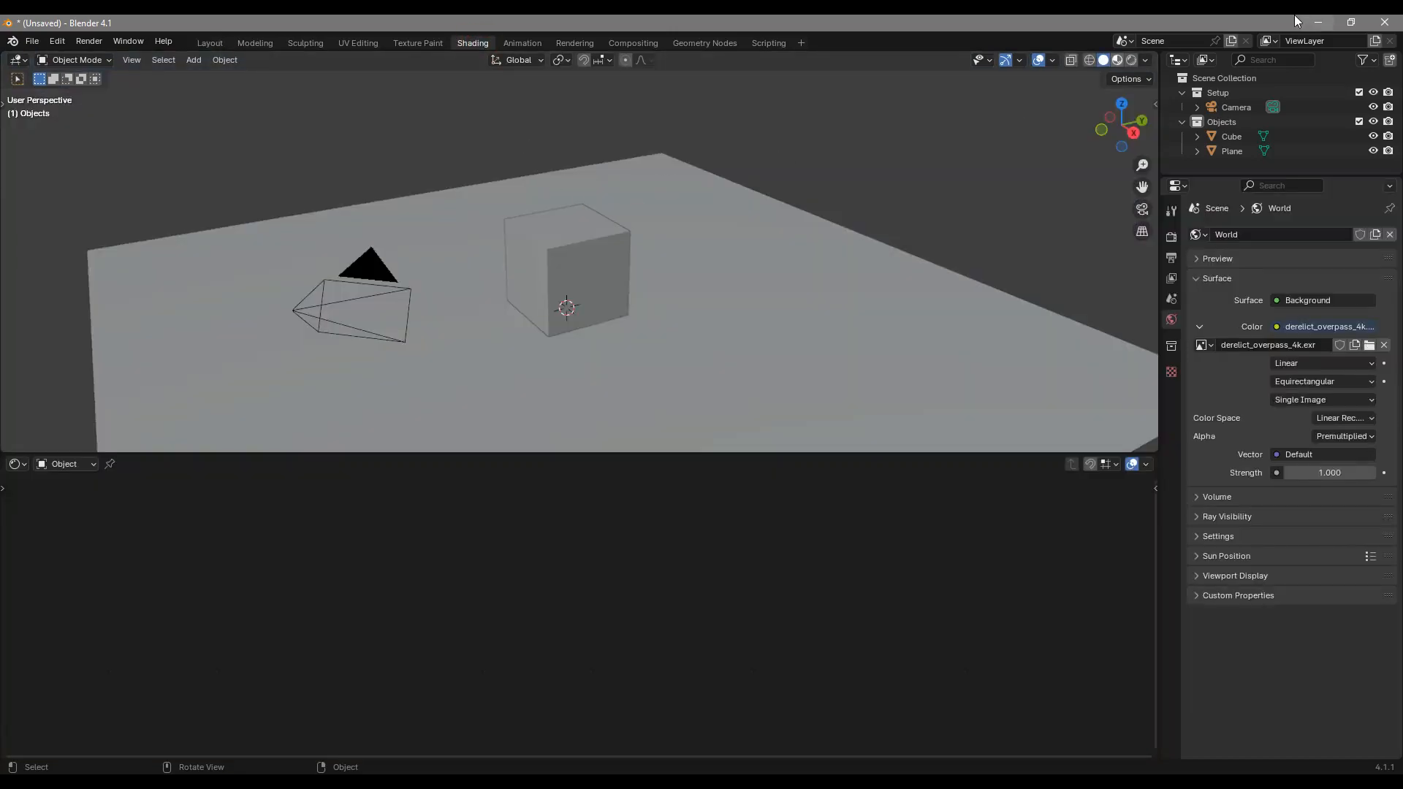
{"action": "left_click", "coordinate": [1134, 61]}
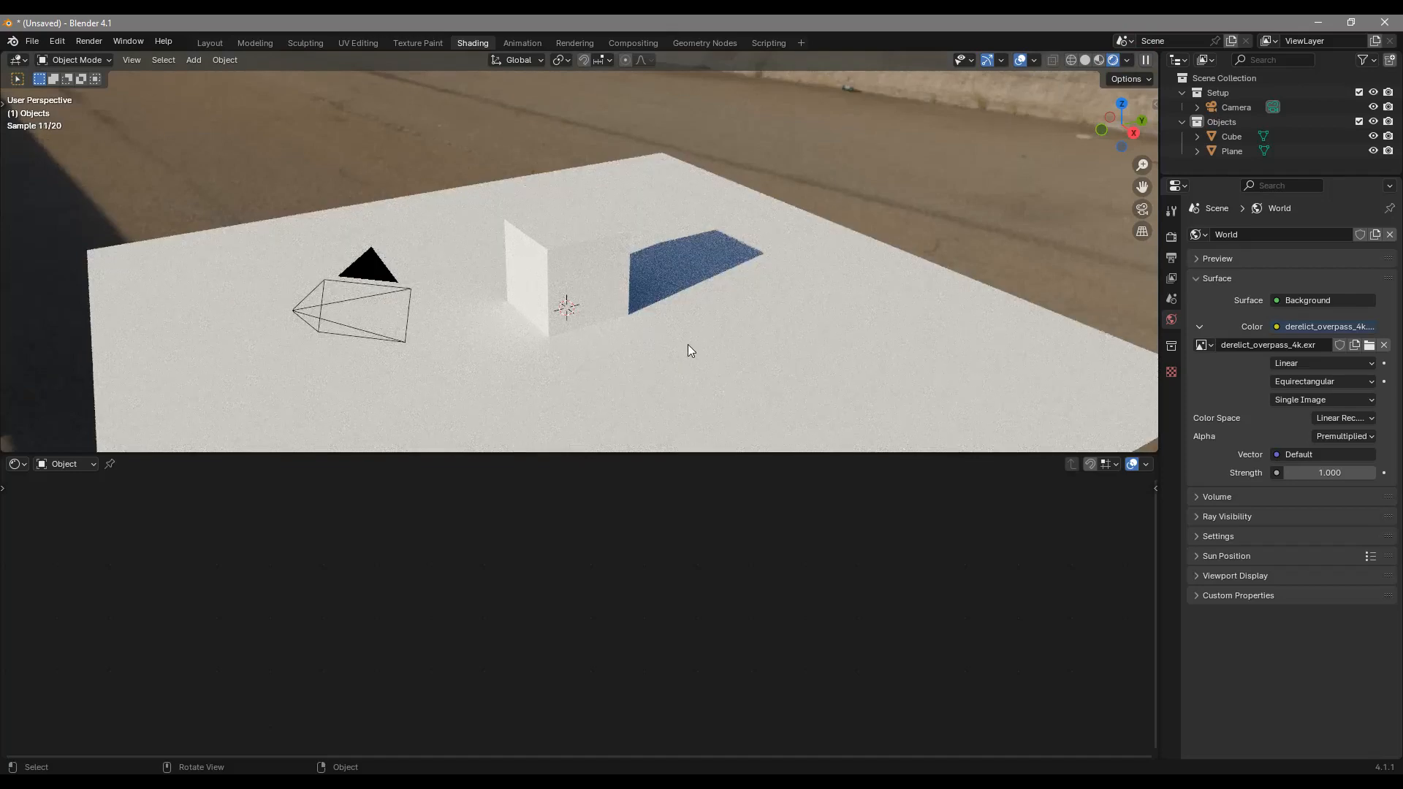
{"action": "middle_click_drag", "start_coordinate": [687, 344], "coordinate": [63, 471]}
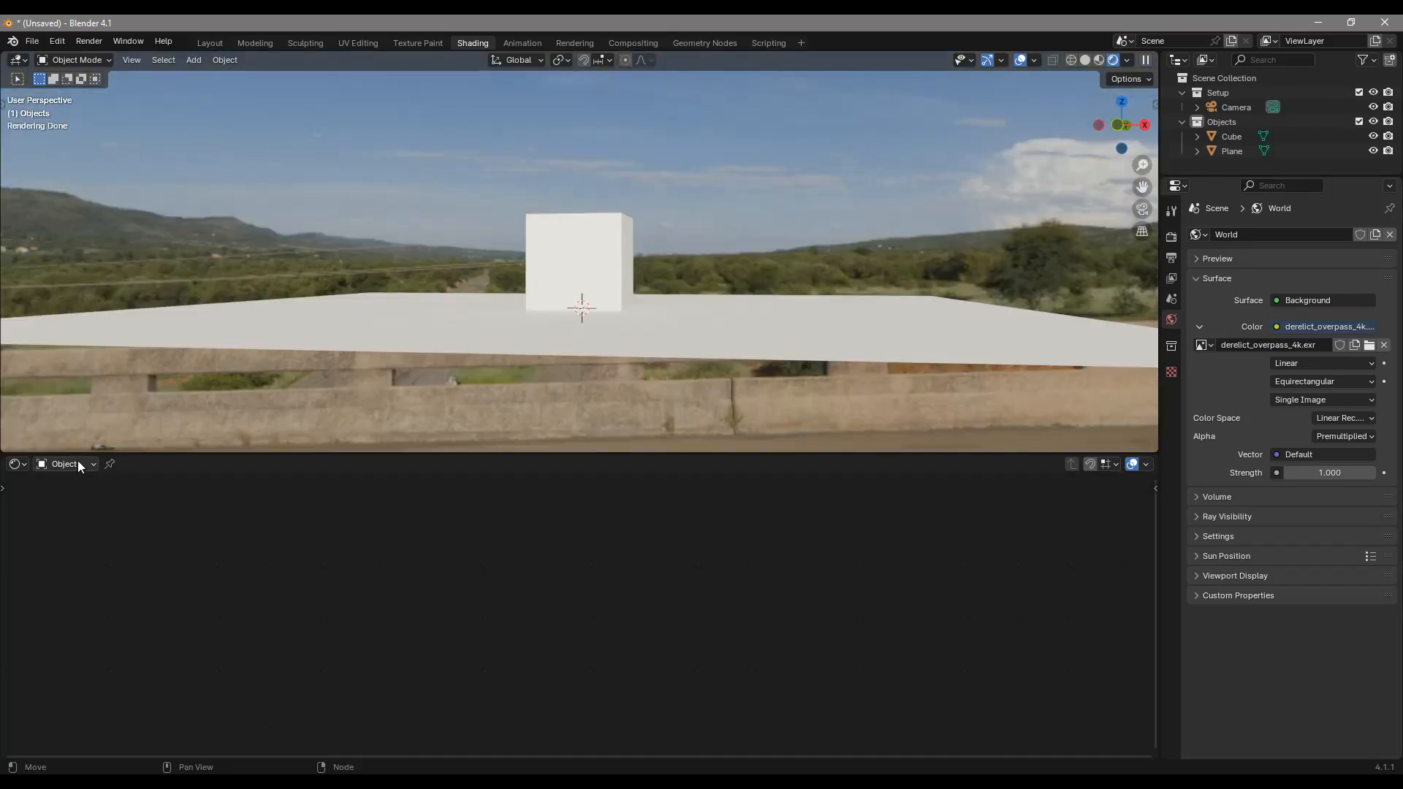
{"action": "left_click", "coordinate": [80, 465]}
{"action": "left_click", "coordinate": [76, 516]}
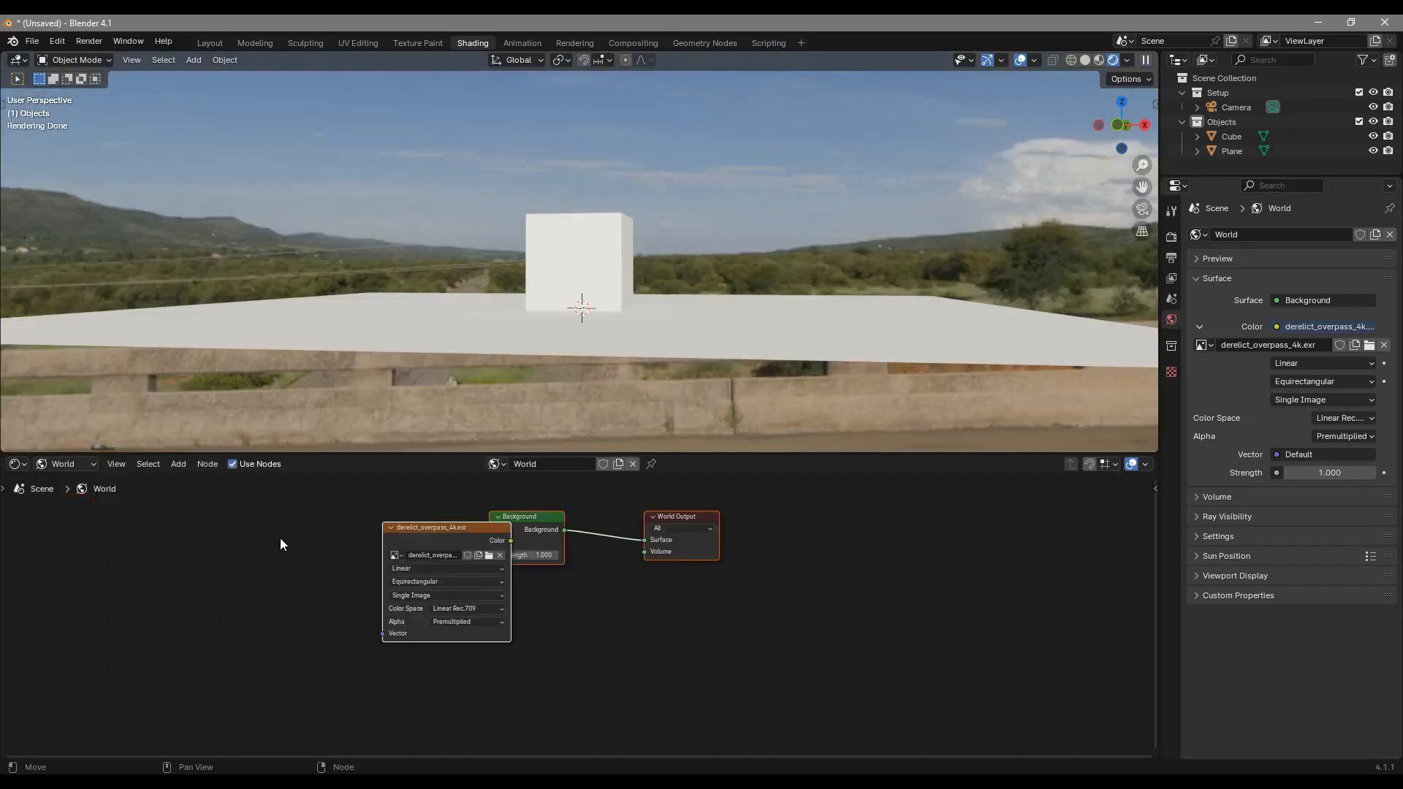
Spread out the environment texture, Background and World Output nodes in a row, leaving free space before the environment texture.
{"action": "left_click_drag", "start_coordinate": [414, 535], "coordinate": [355, 535]}
{"action": "middle_click_drag", "start_coordinate": [355, 535], "coordinate": [411, 545]}
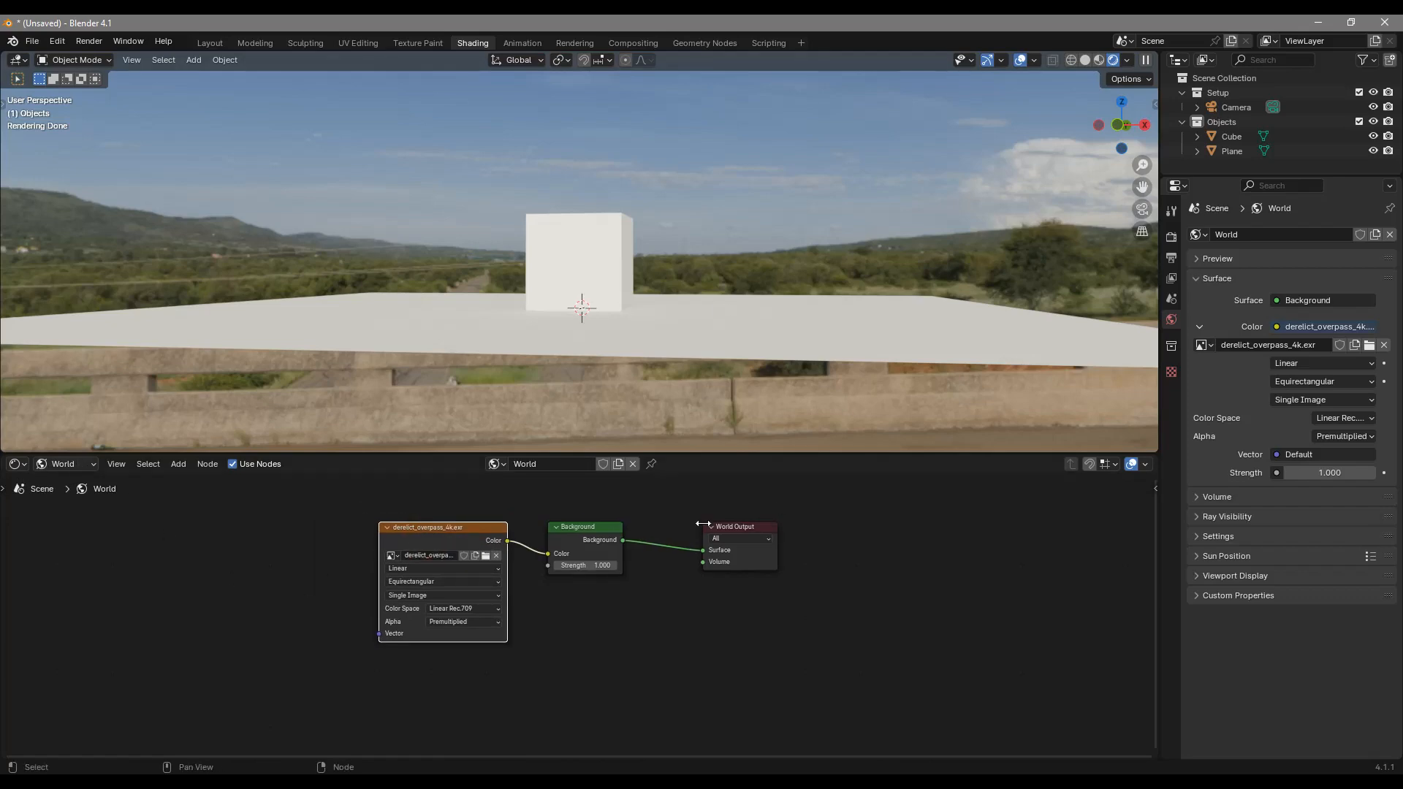
{"action": "left_click_drag", "start_coordinate": [588, 545], "coordinate": [595, 541]}
{"action": "middle_click_drag", "start_coordinate": [575, 290], "coordinate": [833, 346]}
{"action": "left_click_drag", "start_coordinate": [456, 529], "coordinate": [448, 526]}
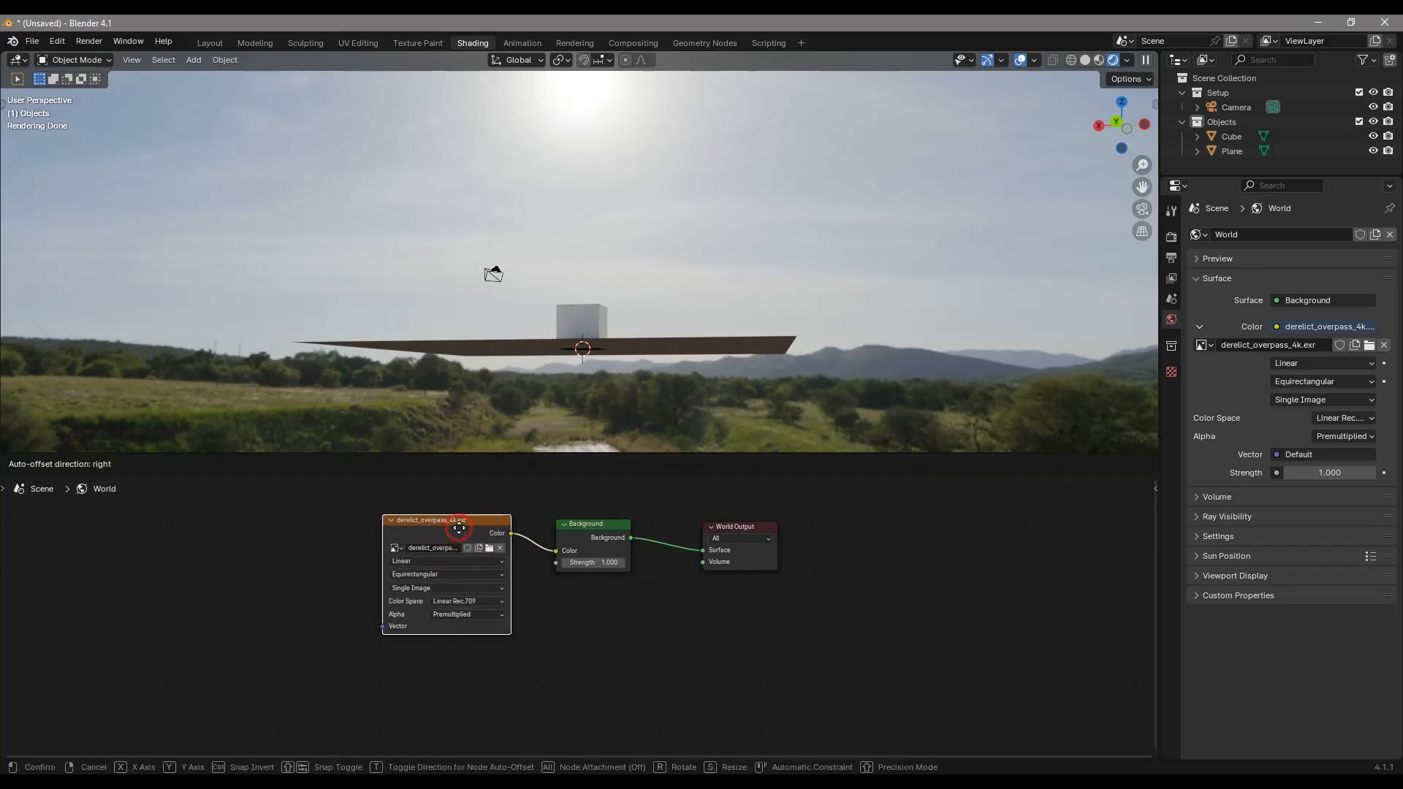
{"action": "scroll", "coordinate": [448, 533], "scroll_direction": "up", "scroll_amount": 4}
{"action": "left_click_drag", "start_coordinate": [470, 530], "coordinate": [475, 532]}
{"action": "left_click_drag", "start_coordinate": [662, 540], "coordinate": [691, 555]}
{"action": "left_click", "coordinate": [715, 569]}
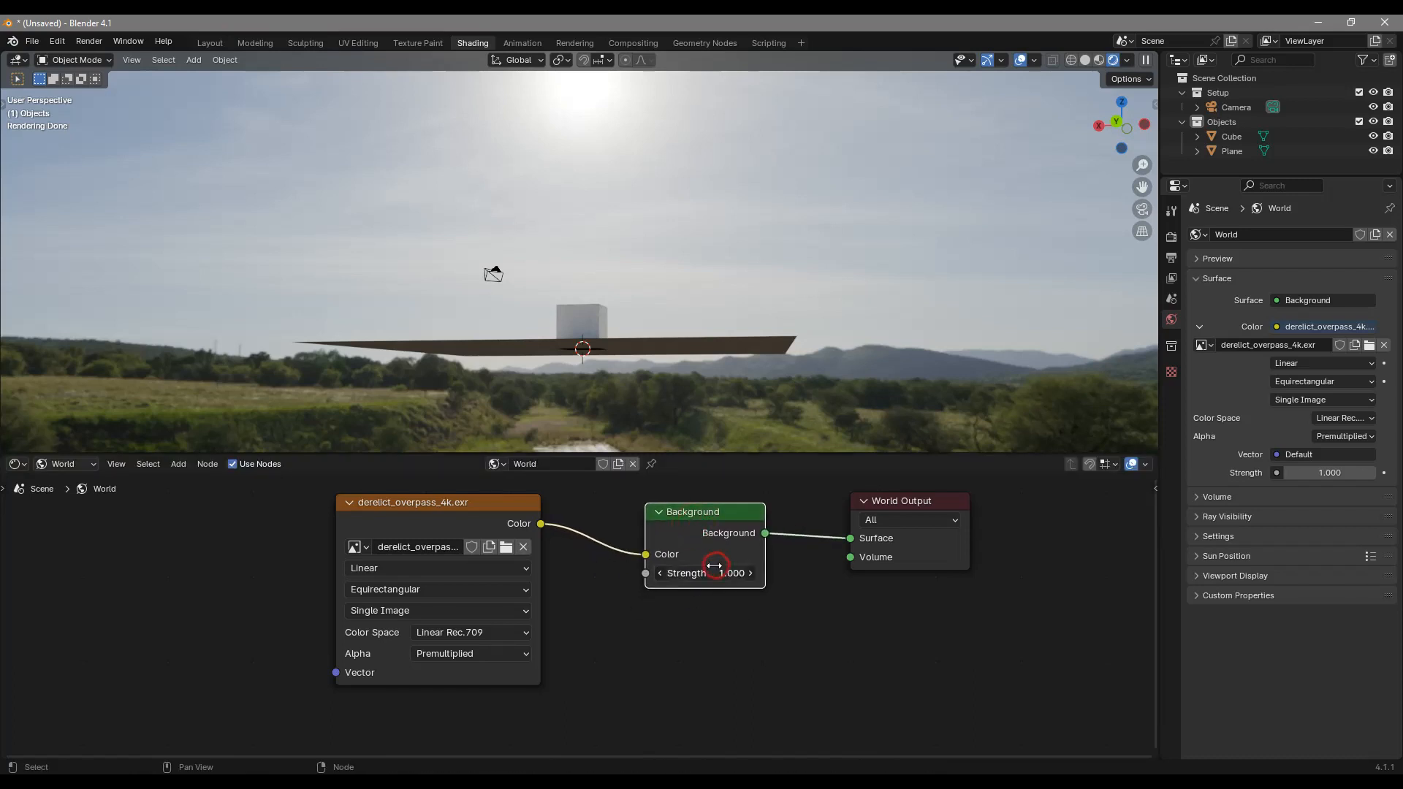
{"action": "left_click", "coordinate": [733, 595]}
{"action": "middle_click_drag", "start_coordinate": [441, 543], "coordinate": [519, 578]}
{"action": "scroll", "coordinate": [518, 578], "scroll_direction": "down", "scroll_amount": 3}
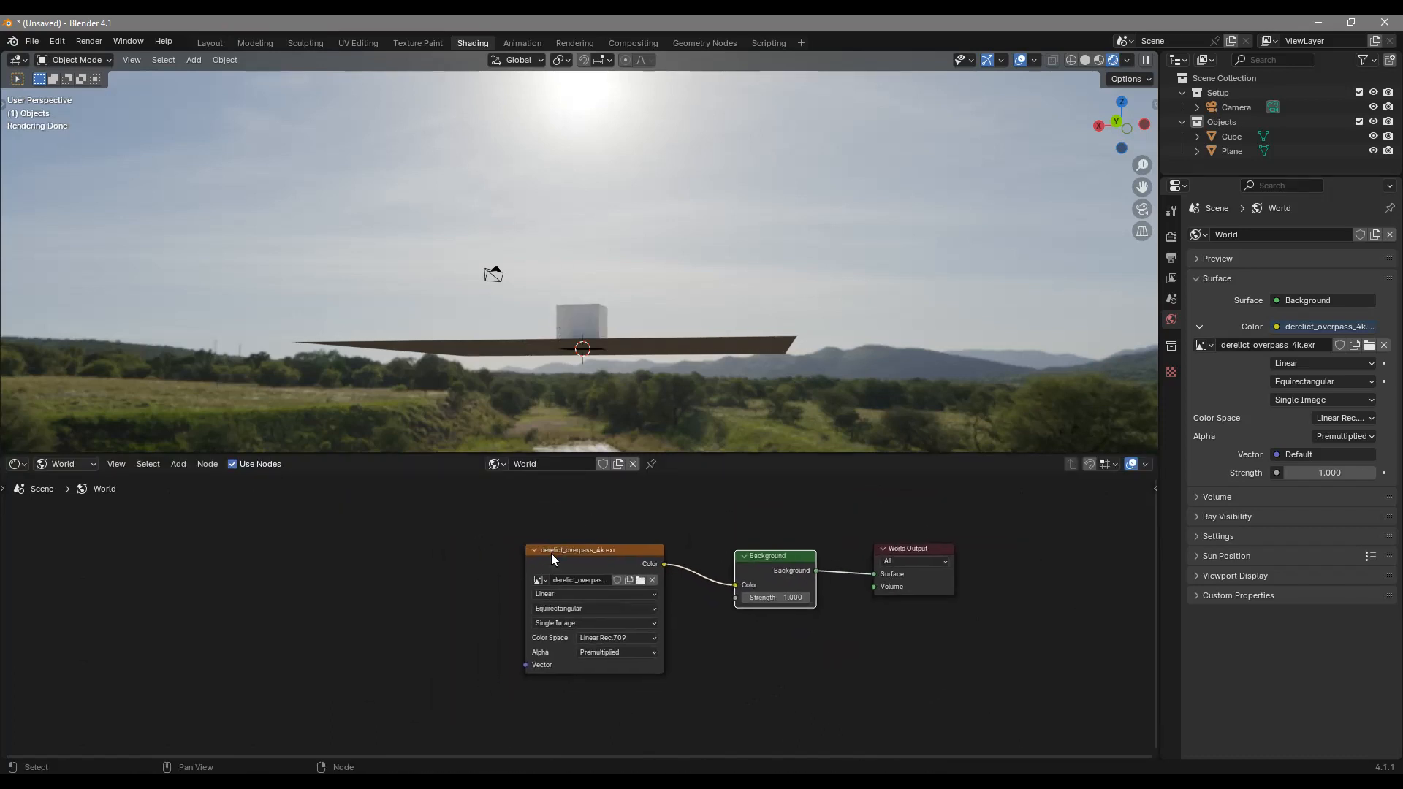
{"action": "mouse_move", "coordinate": [602, 560]}
{"action": "left_mouse_down"}
{"action": "mouse_move", "coordinate": [587, 556]}
{"action": "mouse_move", "coordinate": [597, 554]}
{"action": "left_mouse_up"}
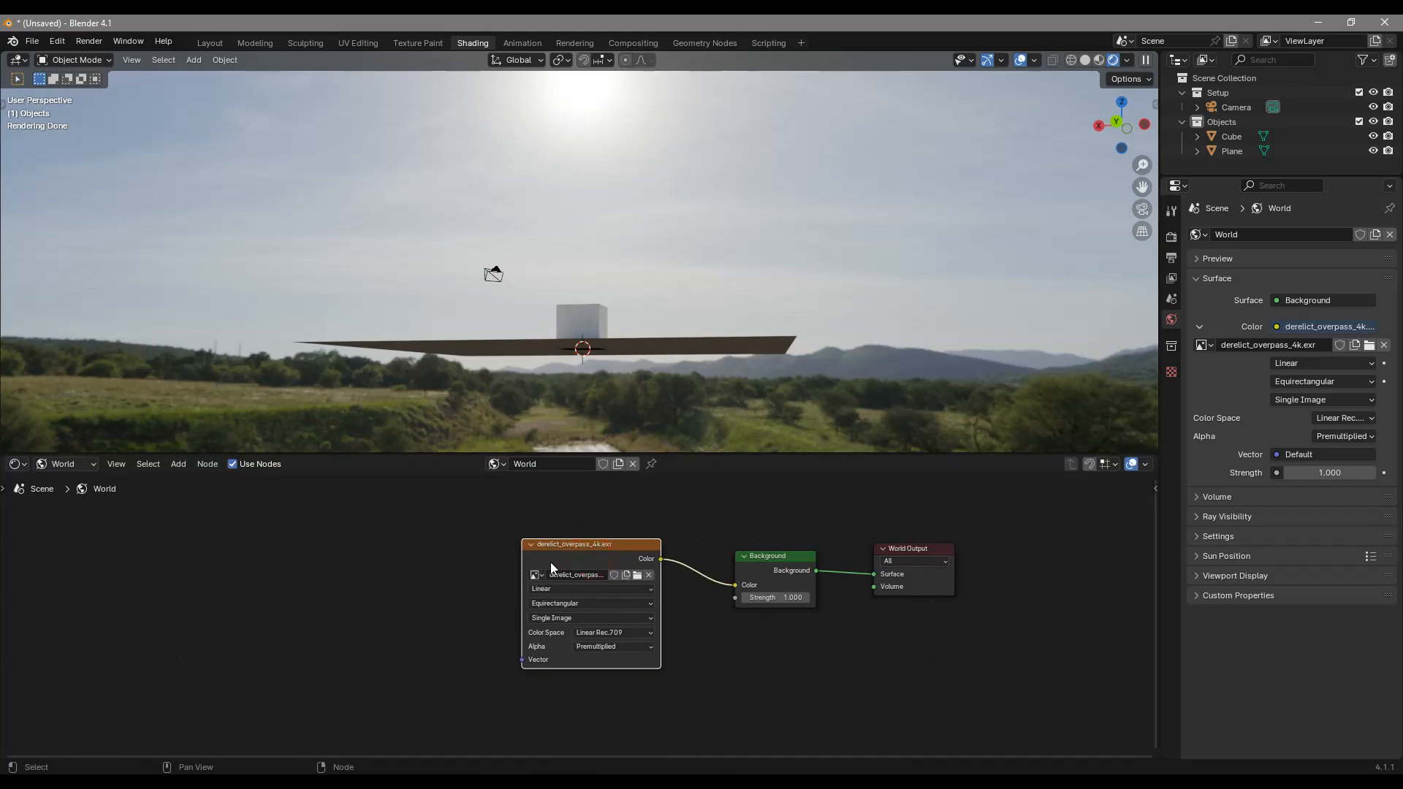
Add a Texture Coordinate node well before the environment texture node.
{"action": "key", "text": "shift+a"}
{"action": "left_click", "coordinate": [470, 551]}
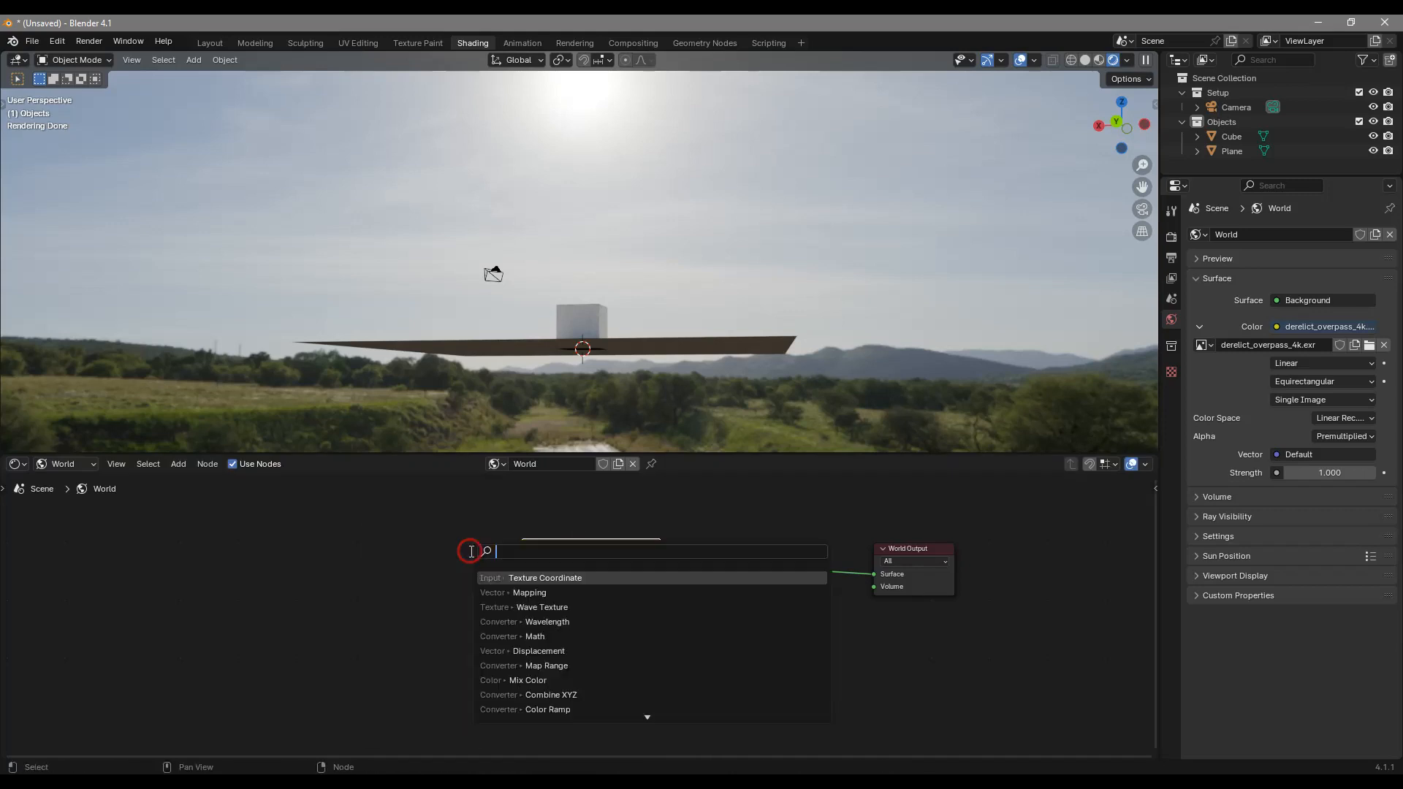
{"action": "type", "text": "coo"}
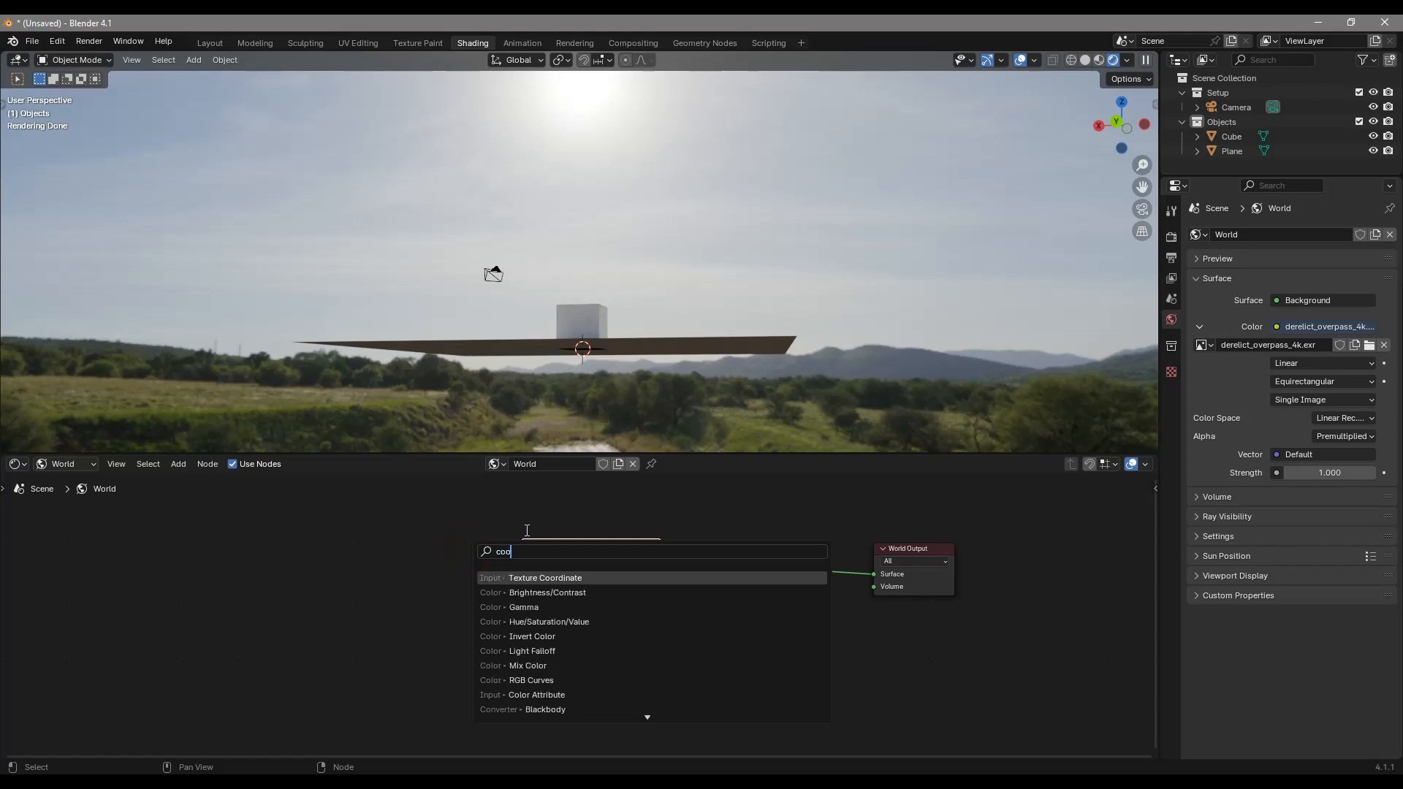
{"action": "key", "text": "Return"}
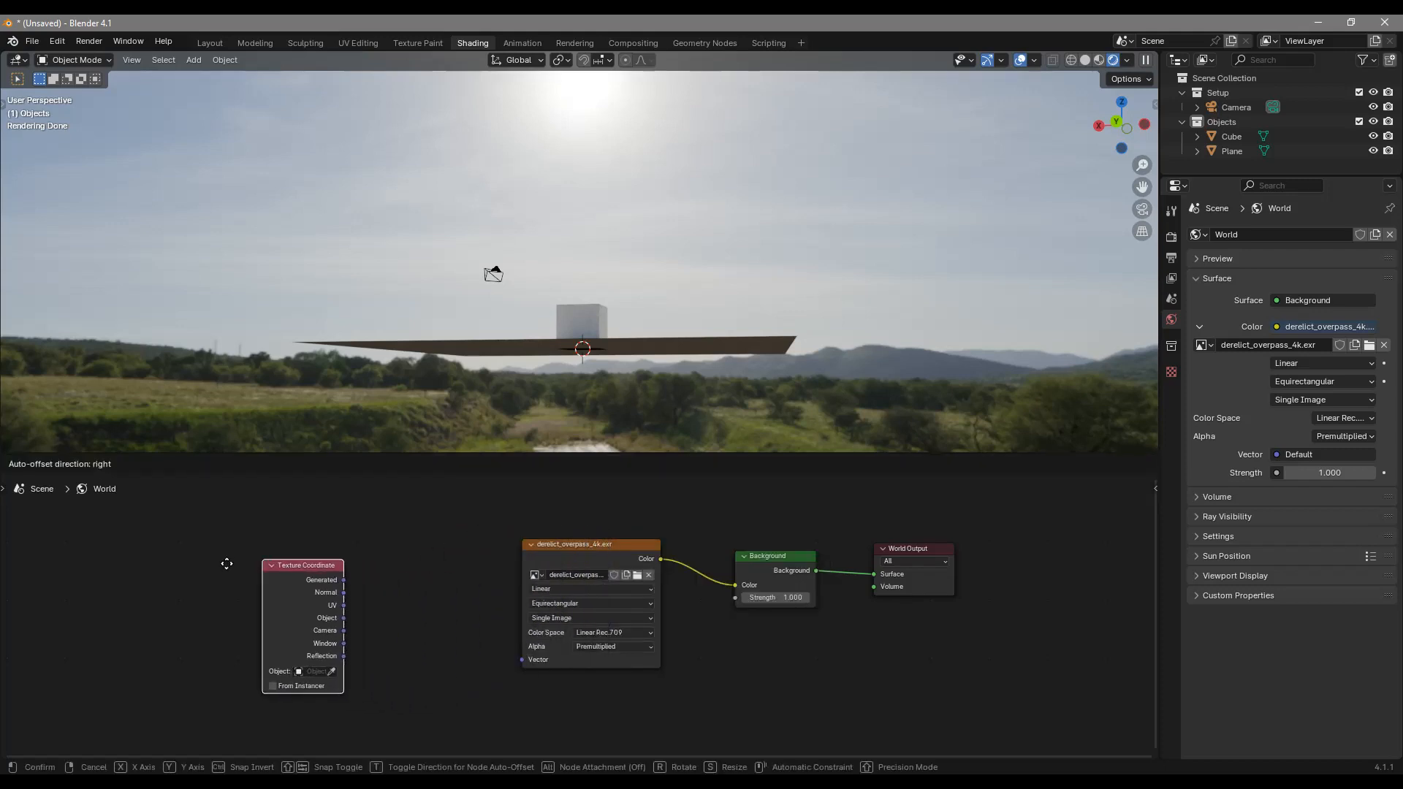
{"action": "left_click", "coordinate": [231, 545]}
Add a Mapping node and link the Texture Coordinate's Generated output through it into the environment texture's Vector input.
{"action": "key", "text": "shift+a"}
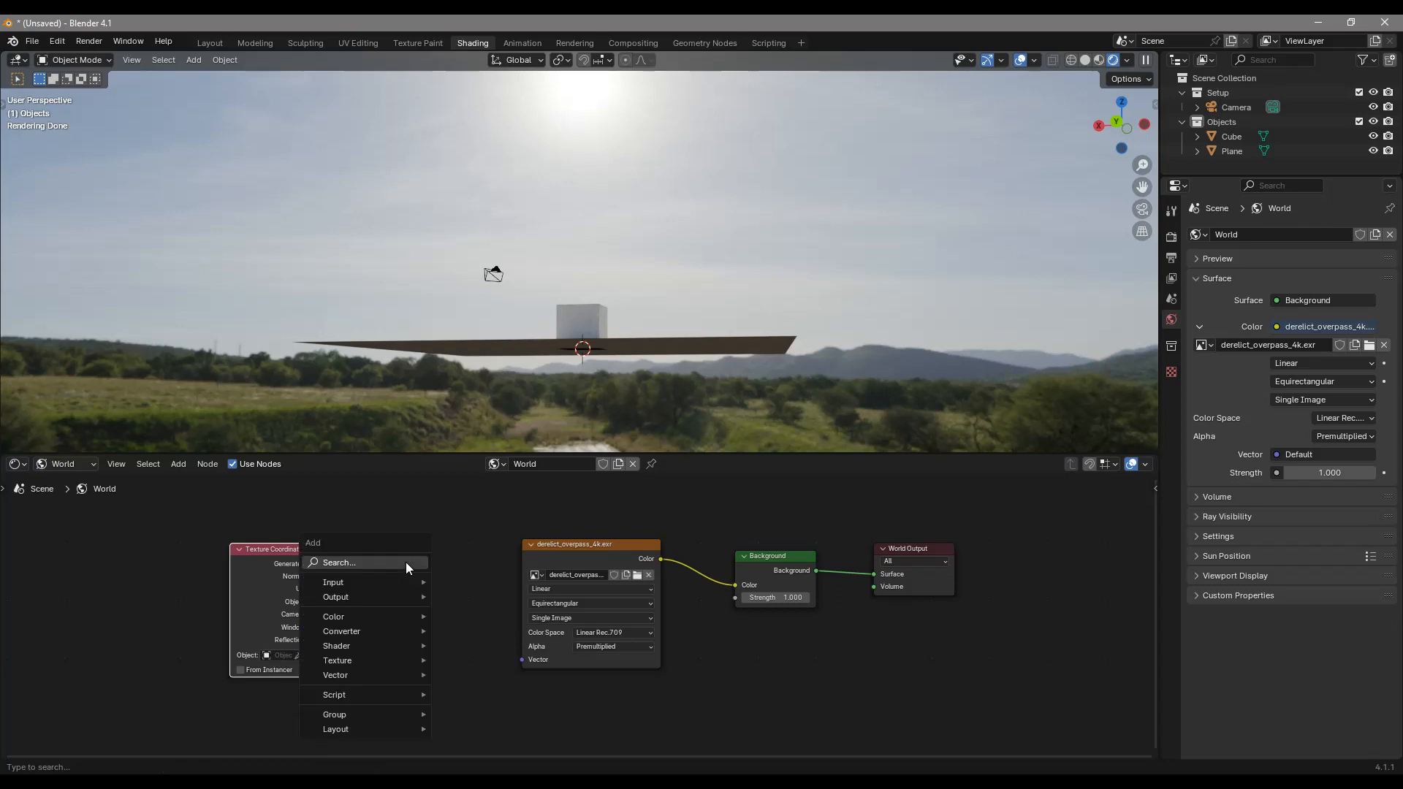
{"action": "left_click", "coordinate": [407, 564]}
{"action": "type", "text": "mapping"}
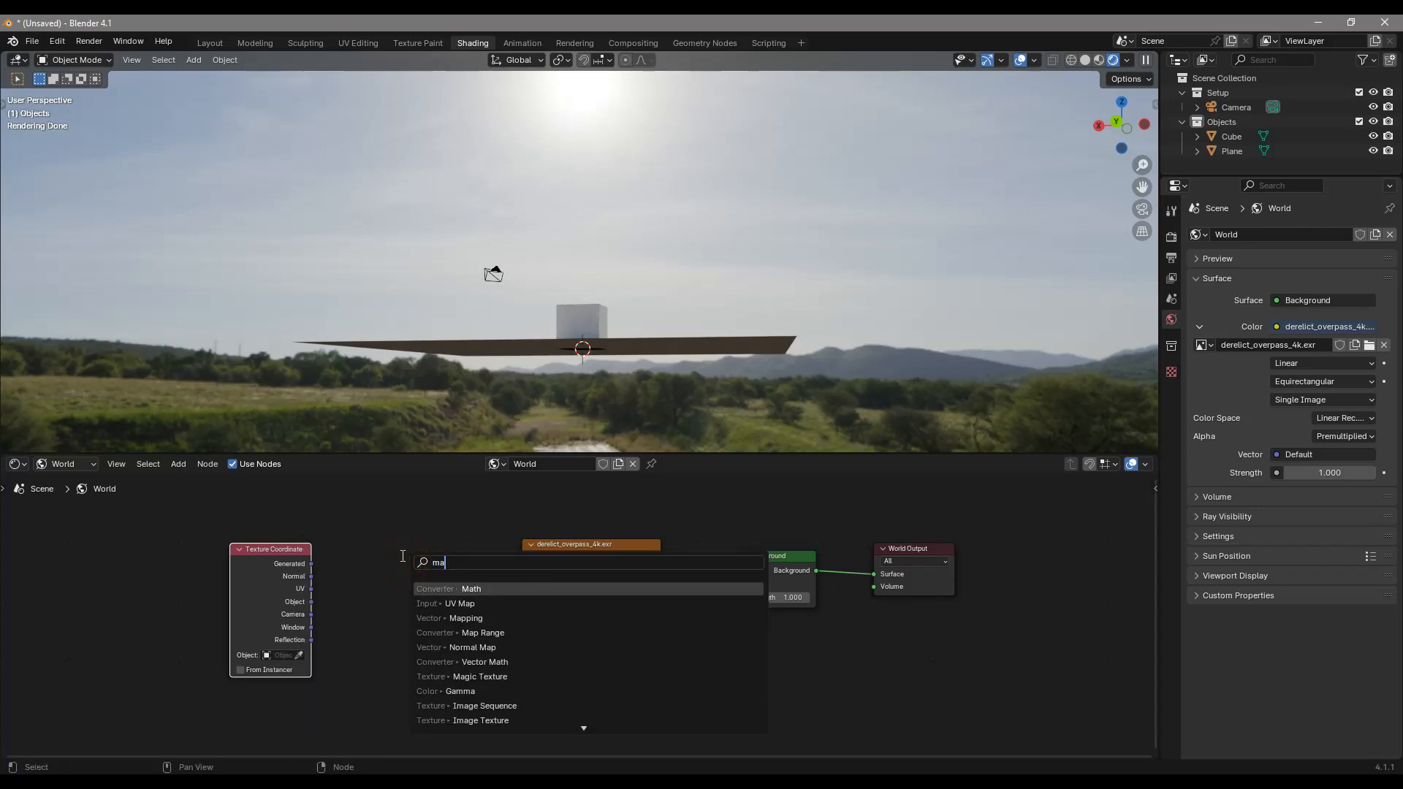
{"action": "key", "text": "Return"}
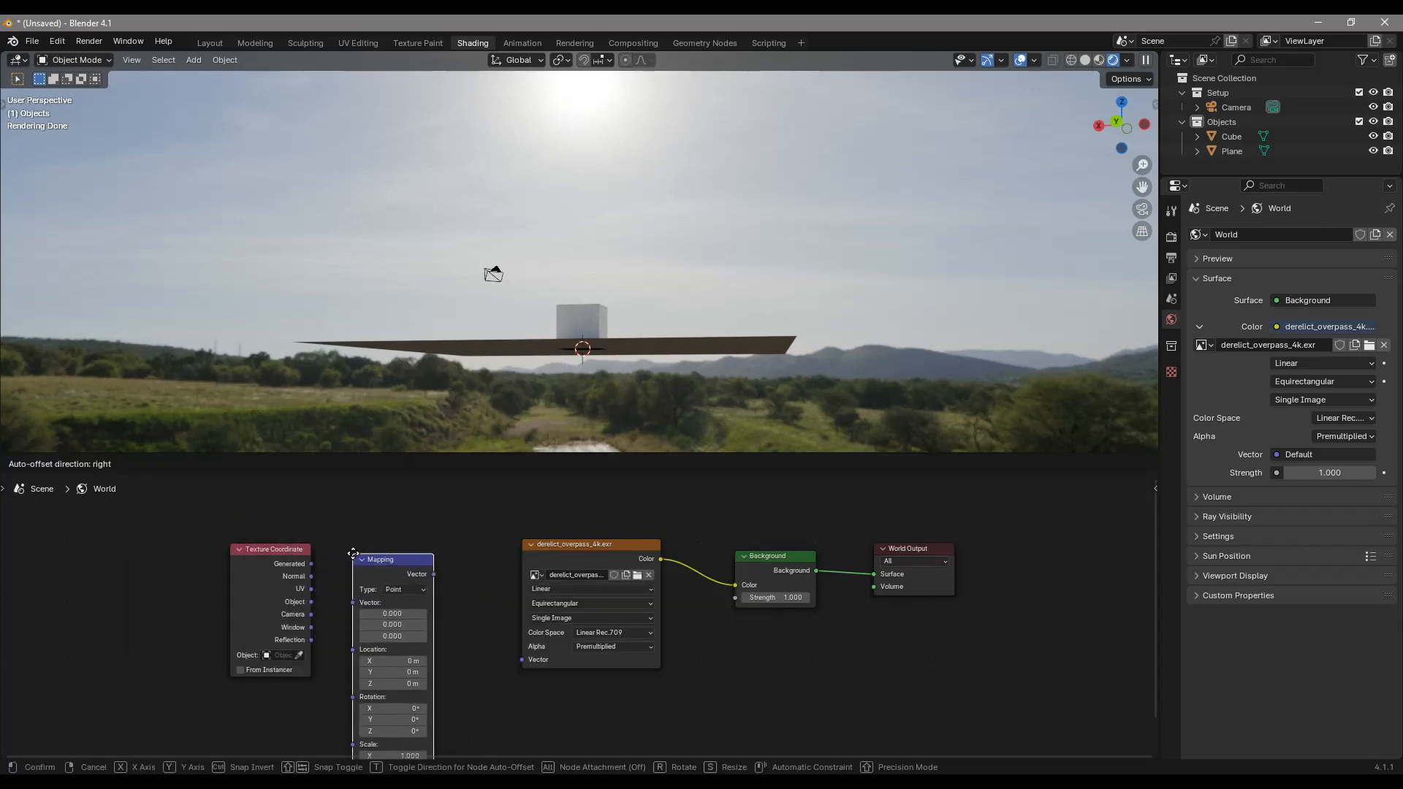
{"action": "left_click", "coordinate": [366, 539]}
{"action": "left_click_drag", "start_coordinate": [311, 563], "coordinate": [521, 659]}
{"action": "left_click_drag", "start_coordinate": [566, 551], "coordinate": [553, 551]}
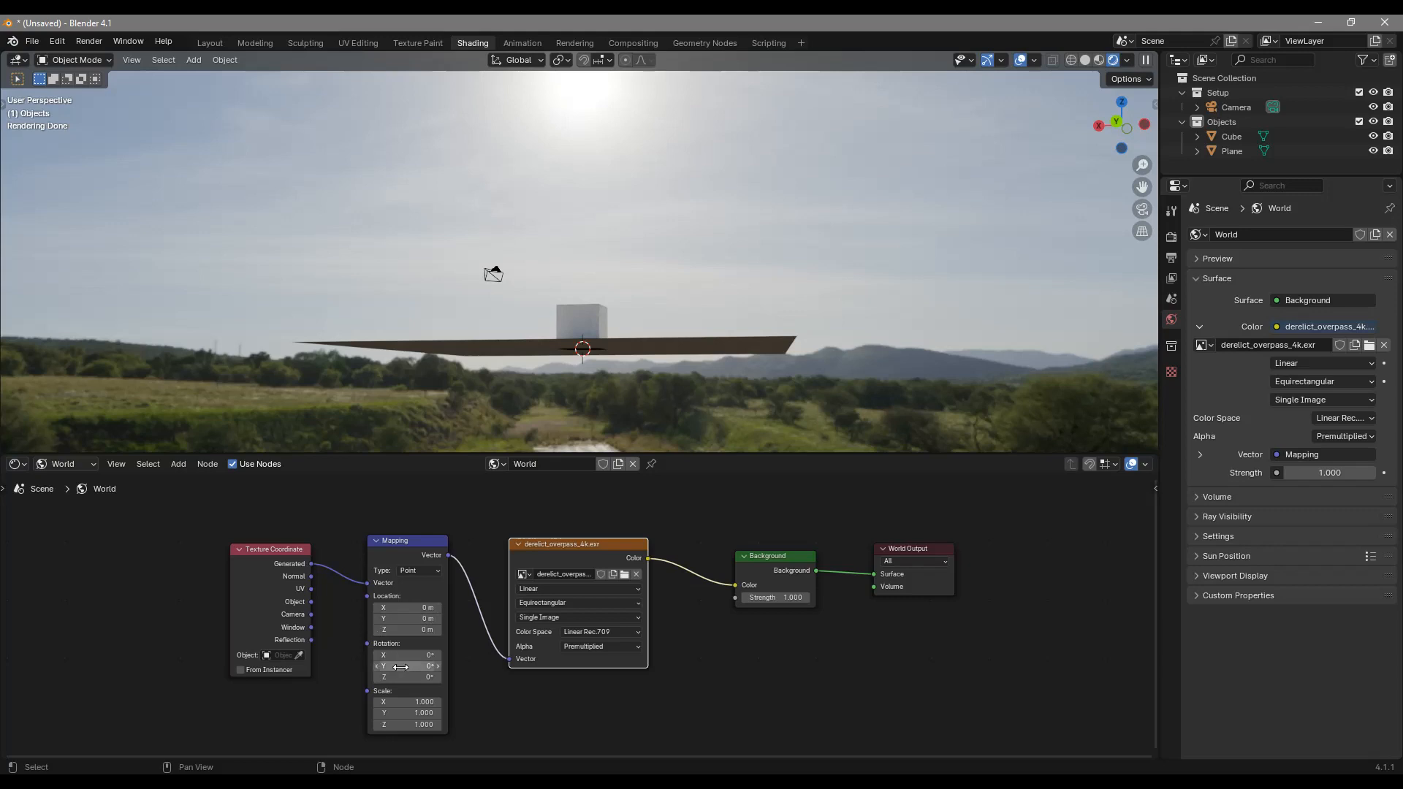
Rotate the HDRI about Z to about -34.6° with the Mapping node and check the shadow on the plane.
{"action": "left_click_drag", "start_coordinate": [405, 682], "coordinate": [250, 228]}
{"action": "middle_click_drag", "start_coordinate": [610, 267], "coordinate": [680, 337]}
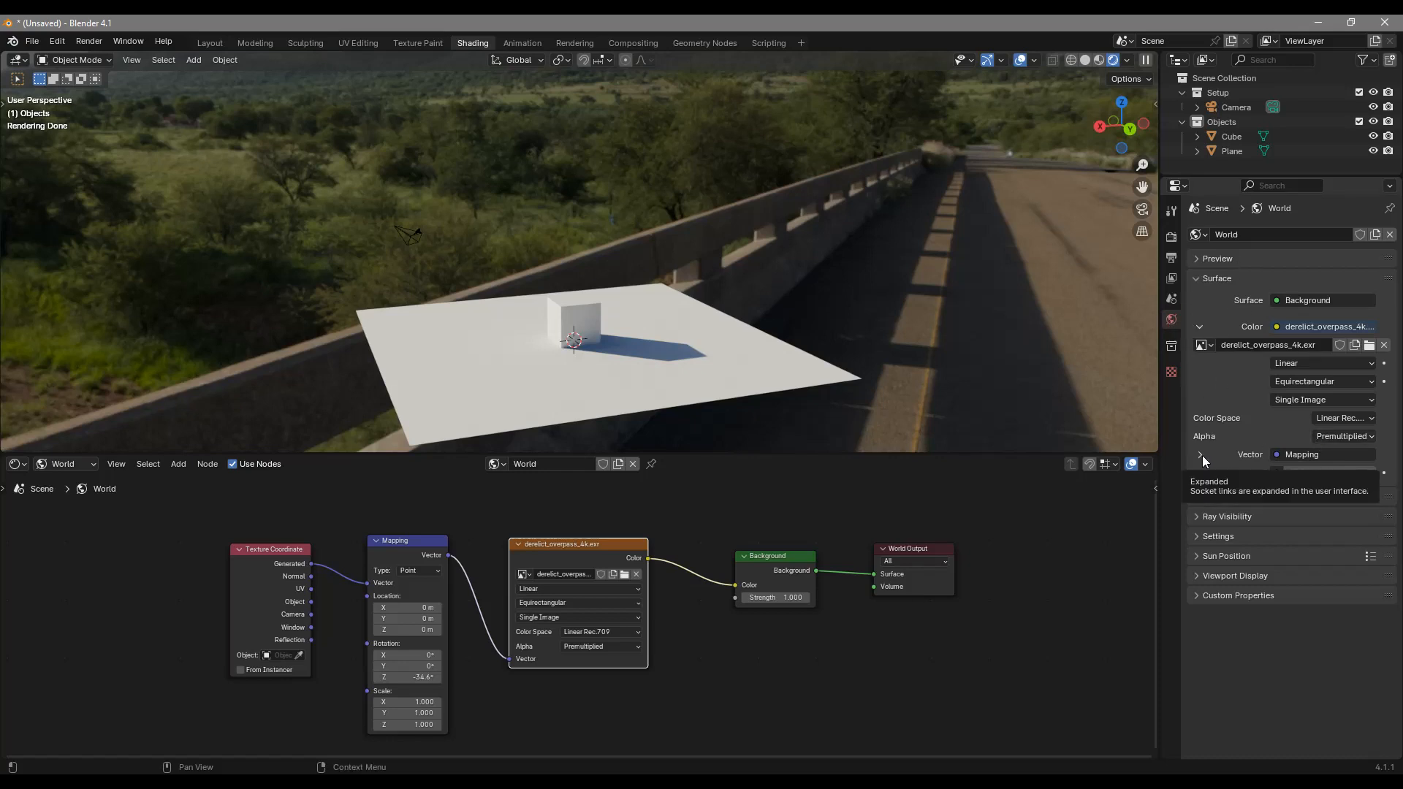
Move the Mapping node slightly up, expand its settings in the world properties and set the Z rotation to about 17.1°.
{"action": "left_click_drag", "start_coordinate": [399, 547], "coordinate": [397, 534]}
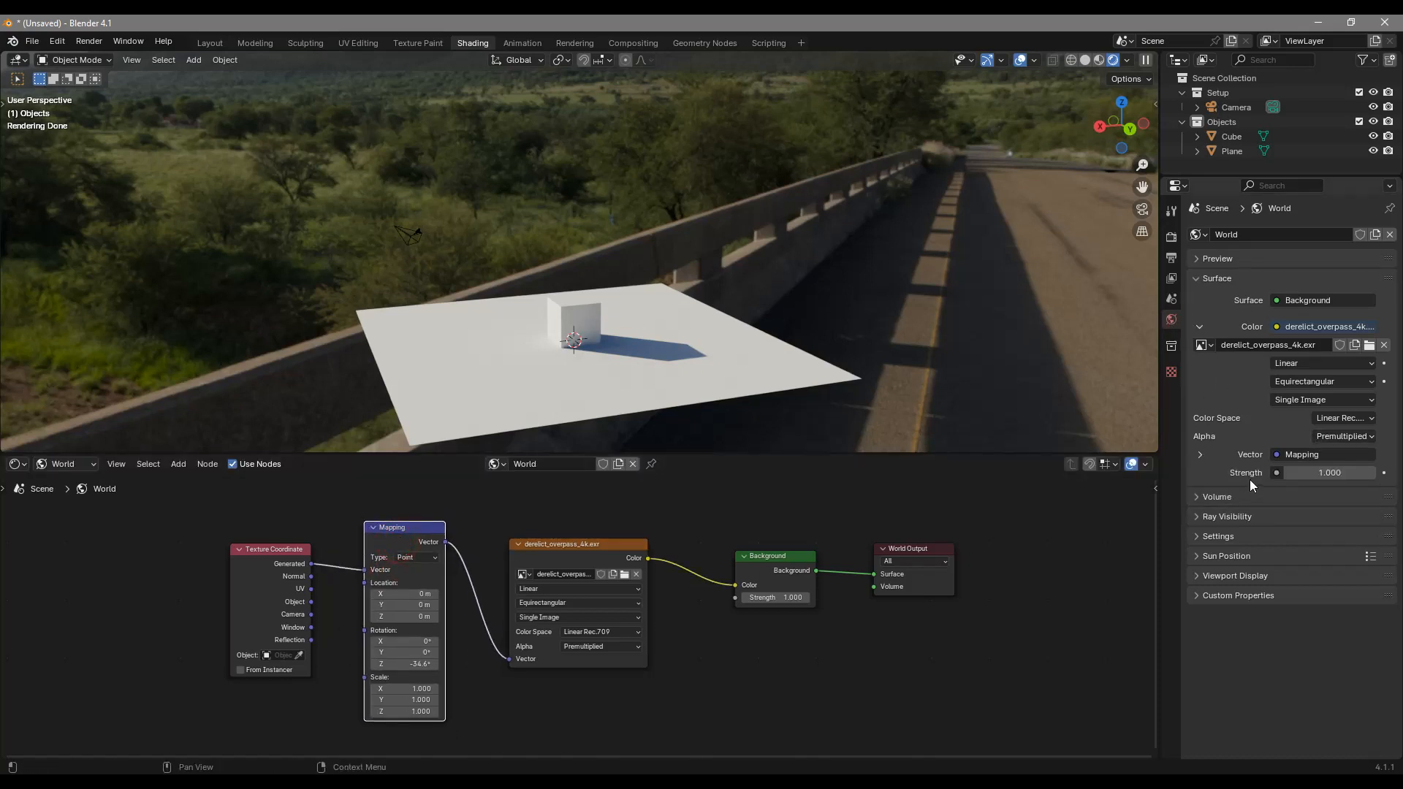
{"action": "left_click", "coordinate": [1201, 456]}
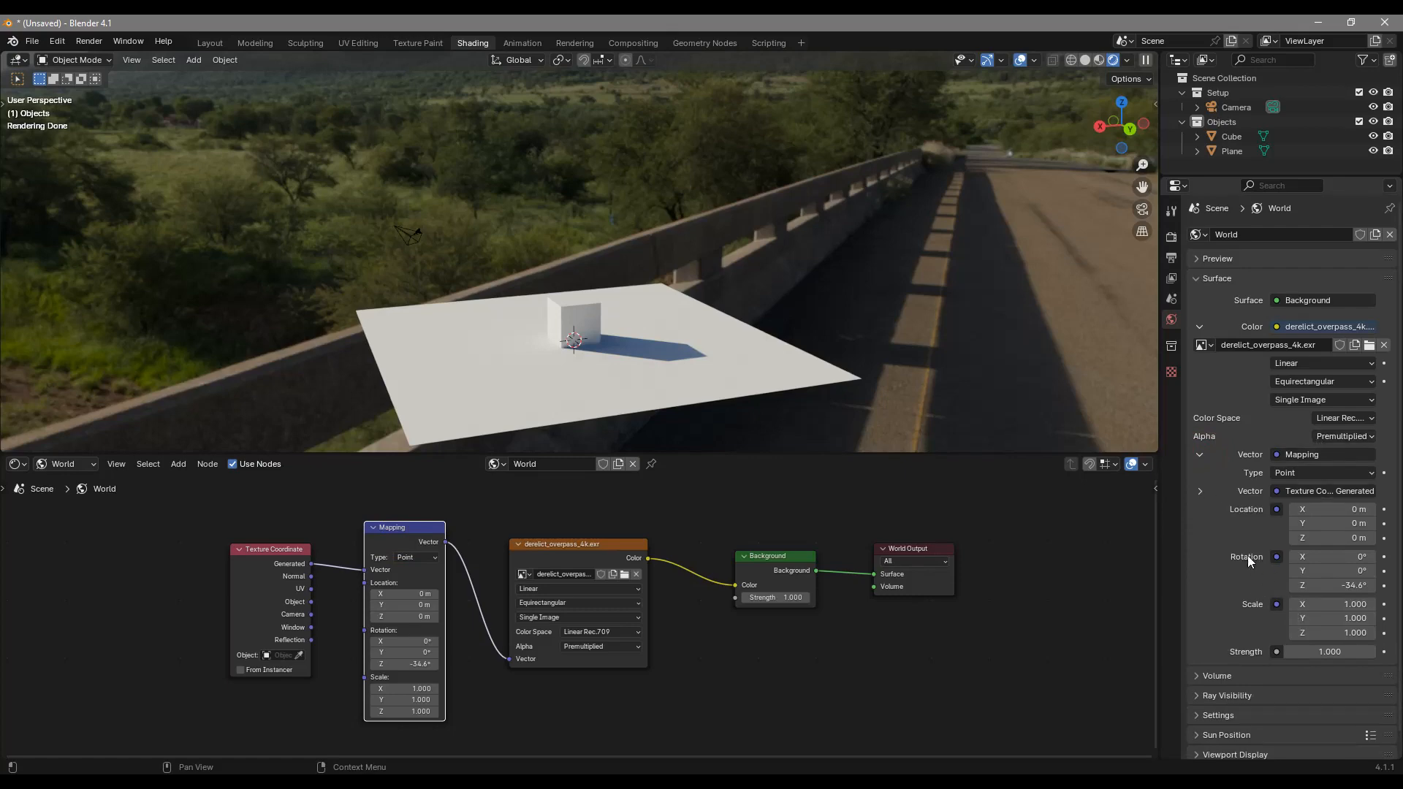
{"action": "left_click_drag", "start_coordinate": [1326, 587], "coordinate": [588, 510]}
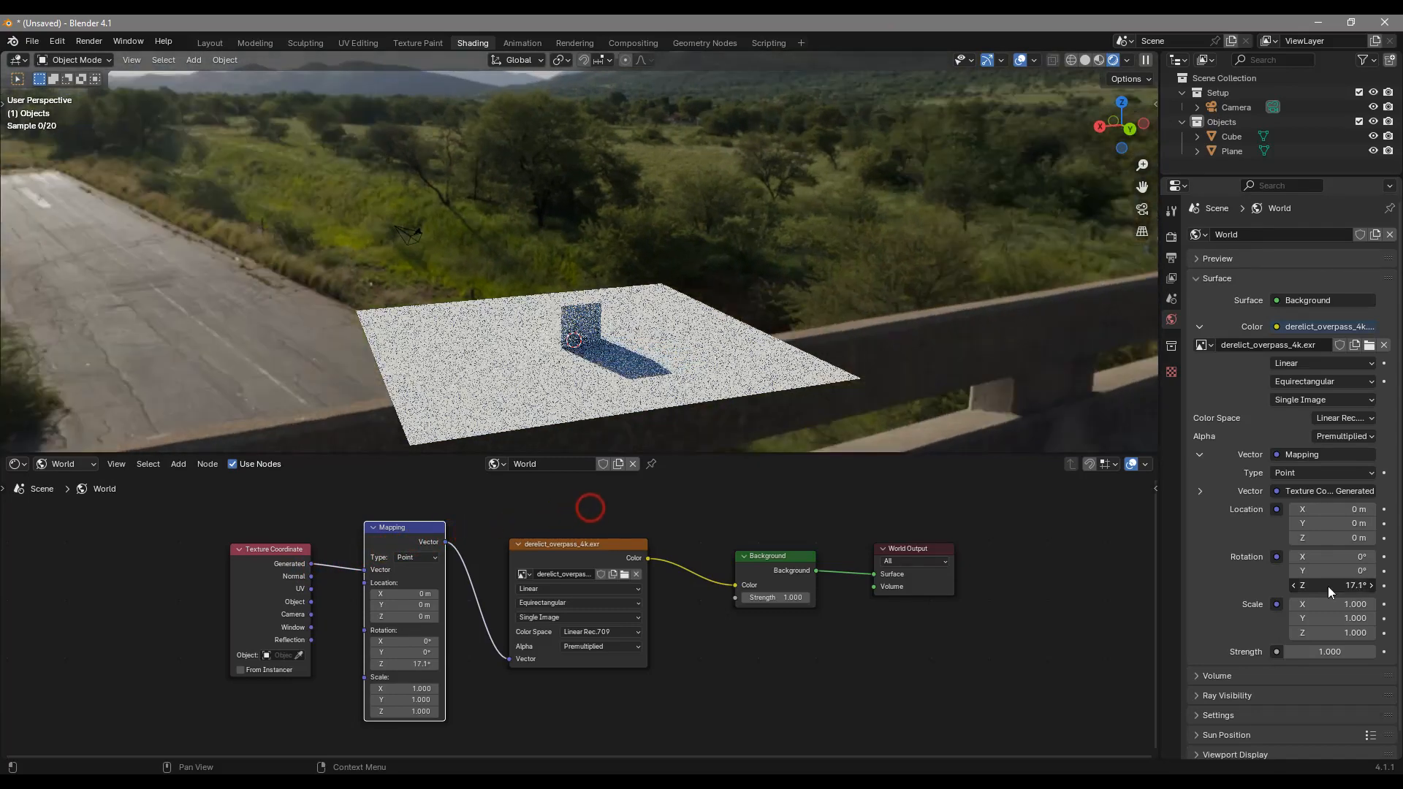